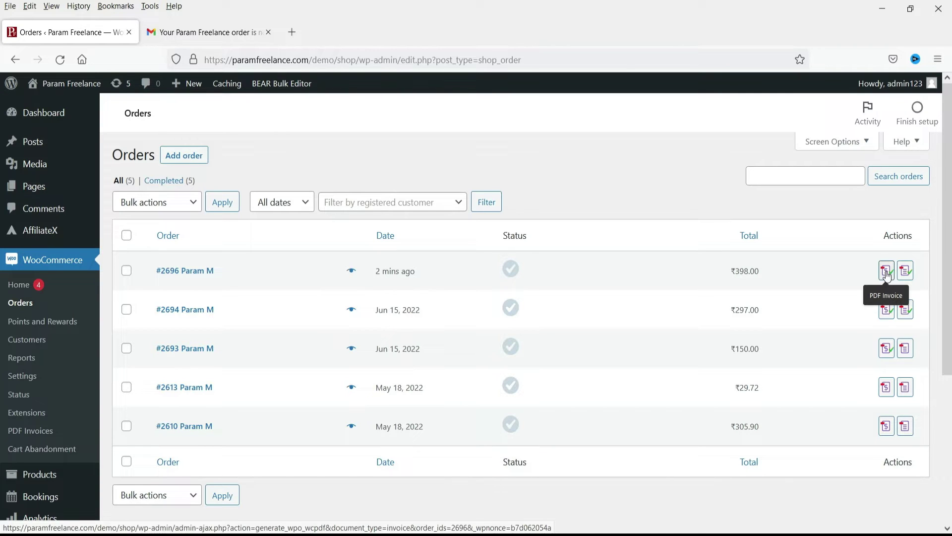
- Open the PDF invoice for order #2696 in a new tab and scroll through it
click(886, 272)
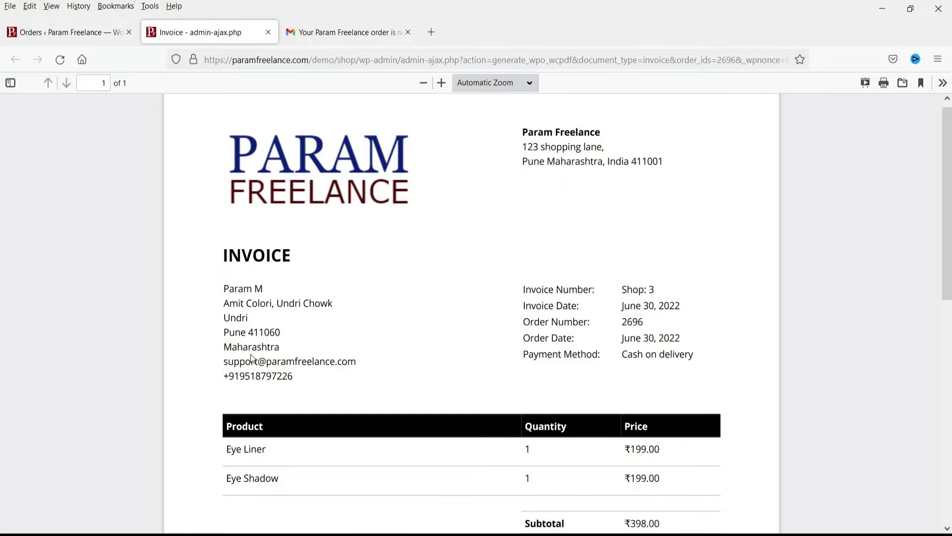
scroll(701, 259, down, 2)
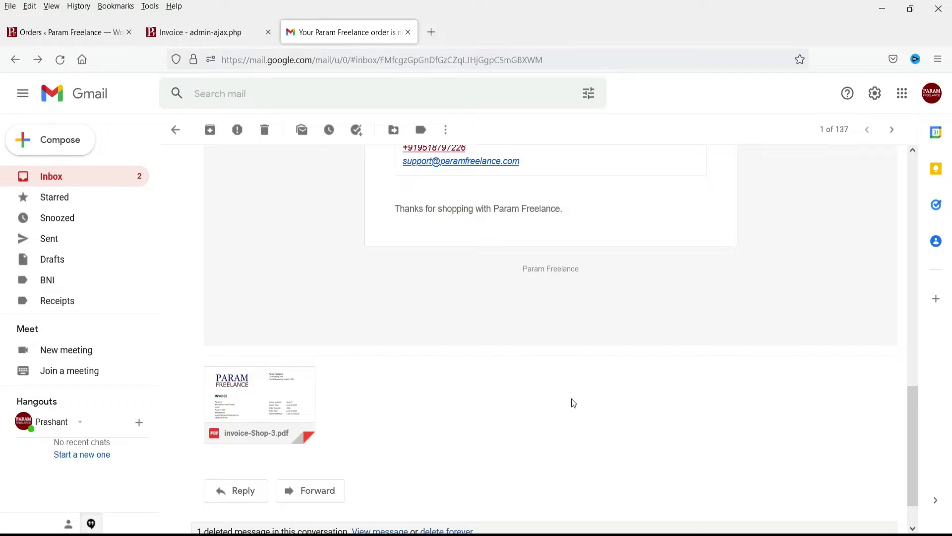
- Go from the Gmail order email back to the WooCommerce Orders list
click(65, 33)
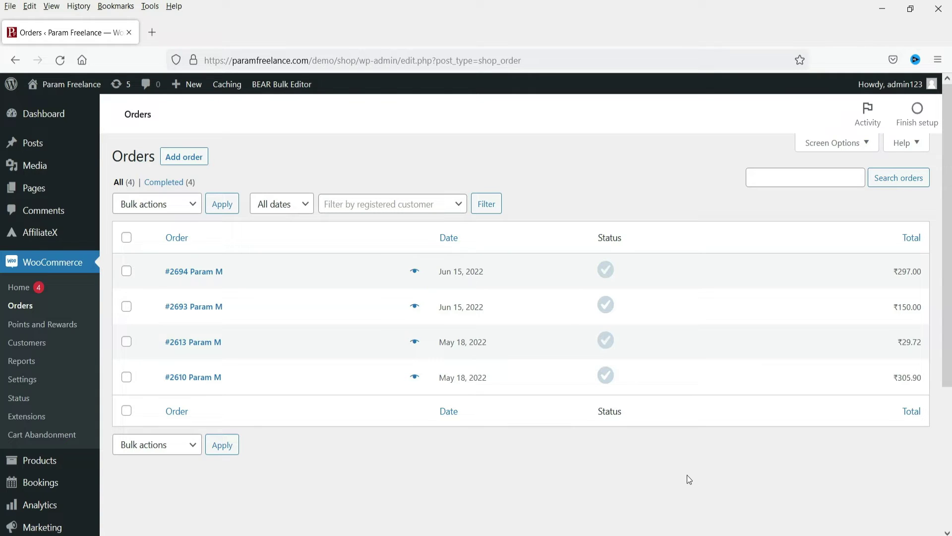
- Search Plugins > Add New for 'woocommerce pdf invoices'
scroll(689, 479, down, 5)
mouse_move(37, 431)
click(124, 454)
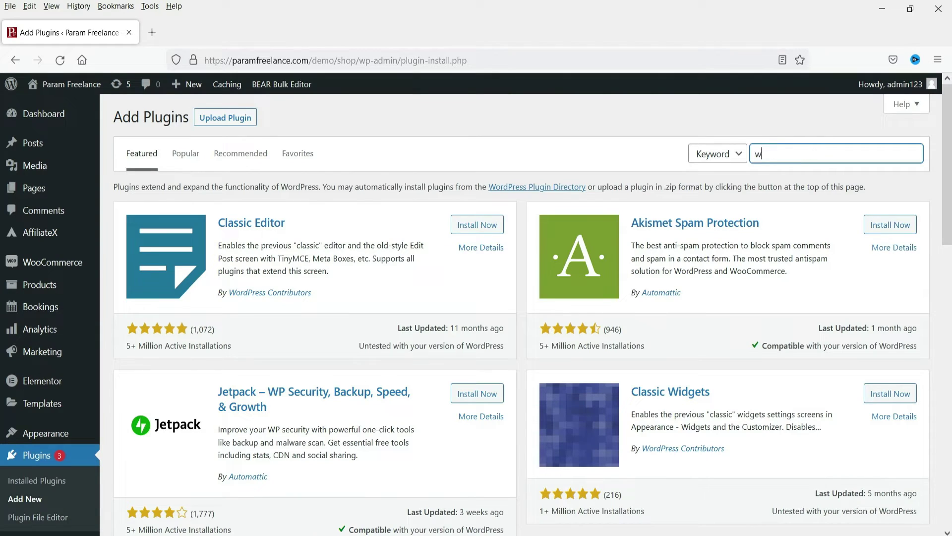
text(woocommerce p)
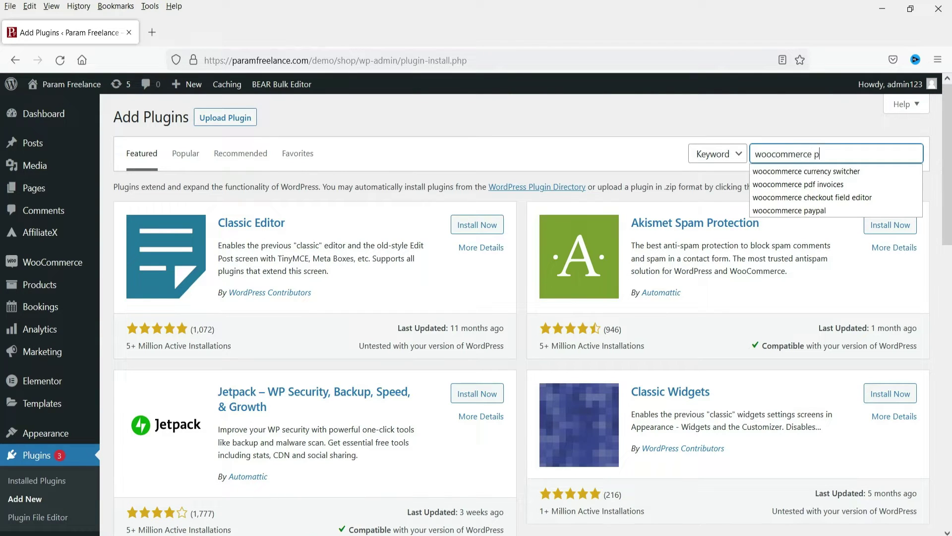
text(df invoices)
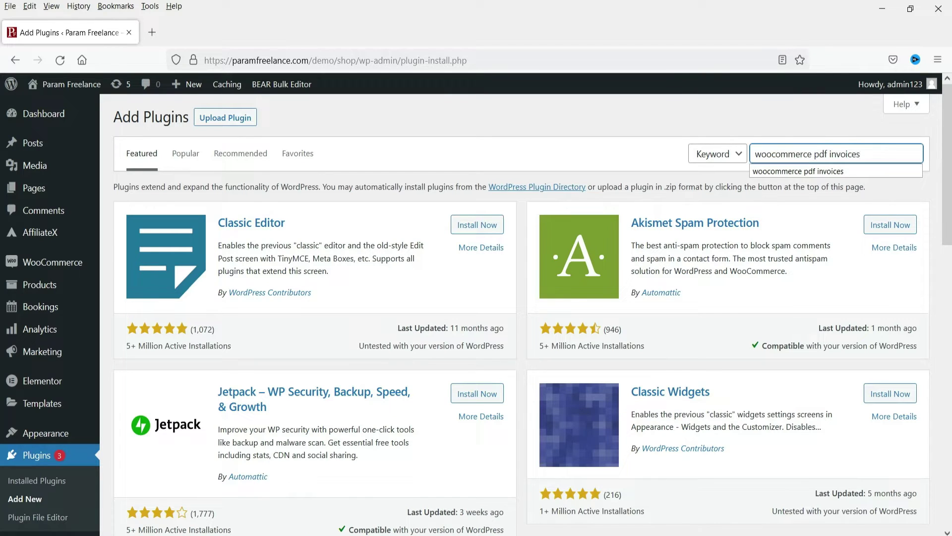
key(Return)
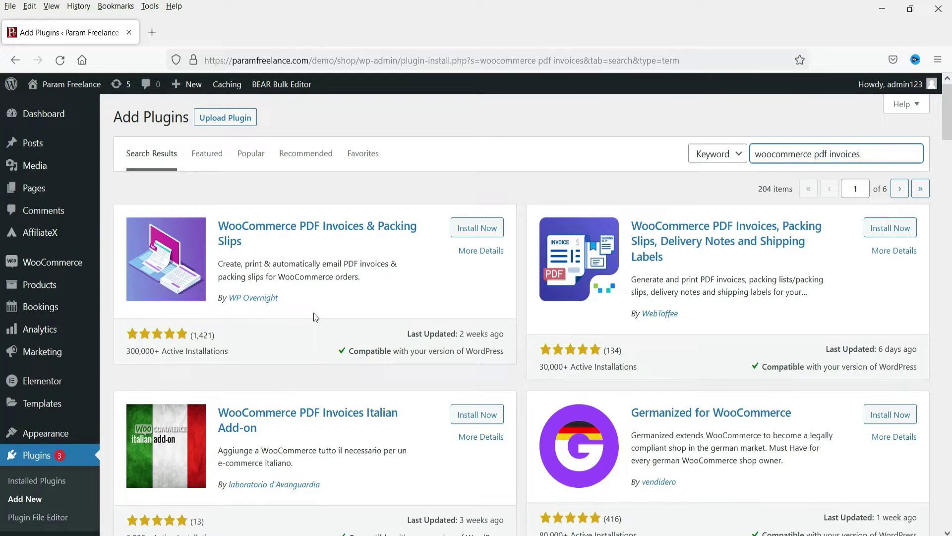
- Install and activate WooCommerce PDF Invoices & Packing Slips, then go to WooCommerce > PDF Invoices
click(469, 229)
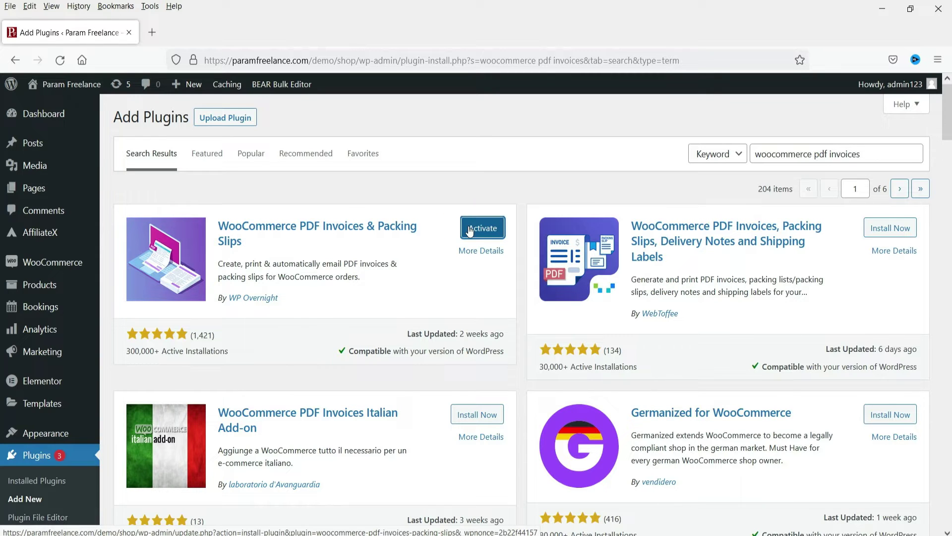
click(469, 229)
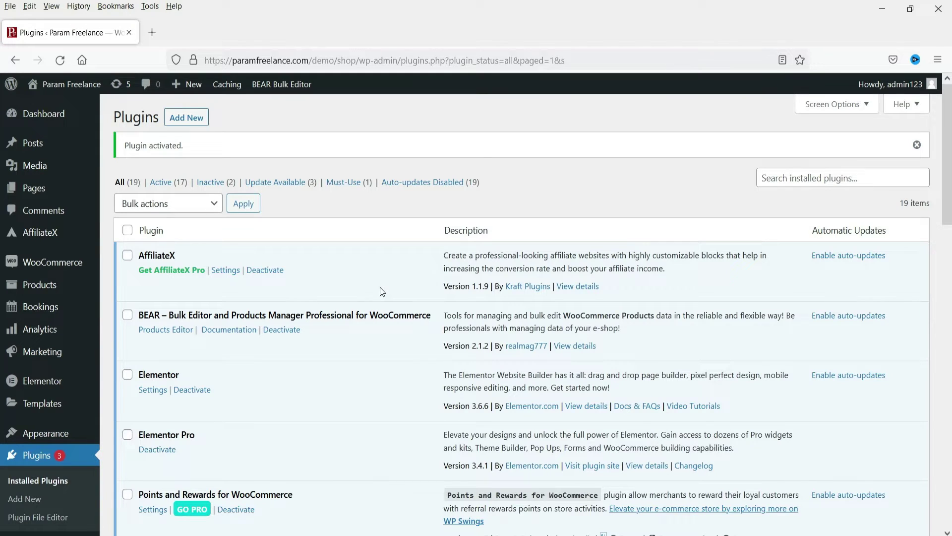
mouse_move(49, 265)
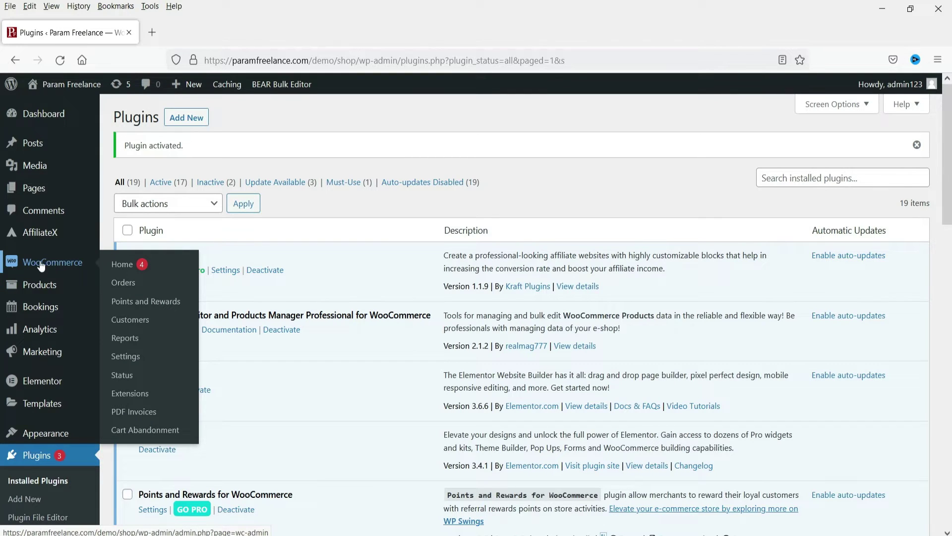
click(143, 418)
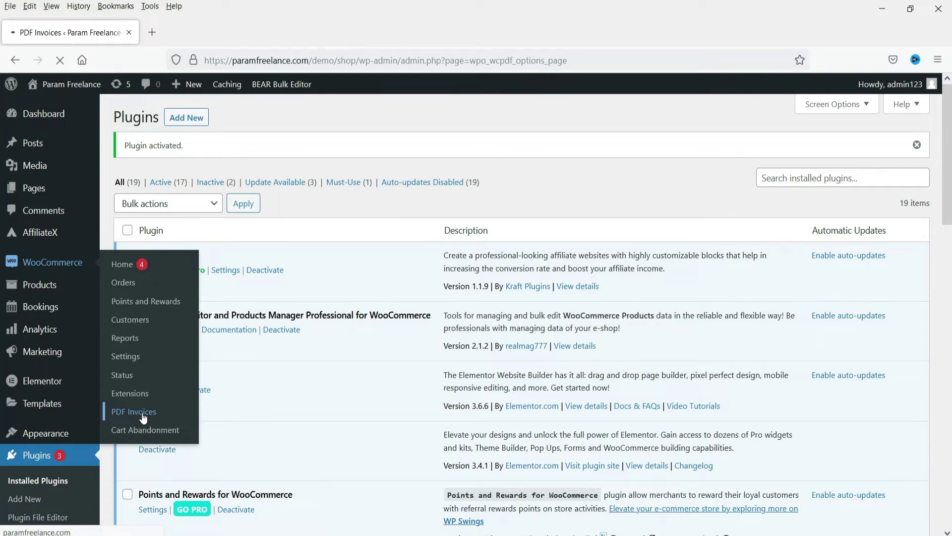
- Keep the Simple invoice template in the PDF Invoices general settings
scroll(645, 278, down, 5)
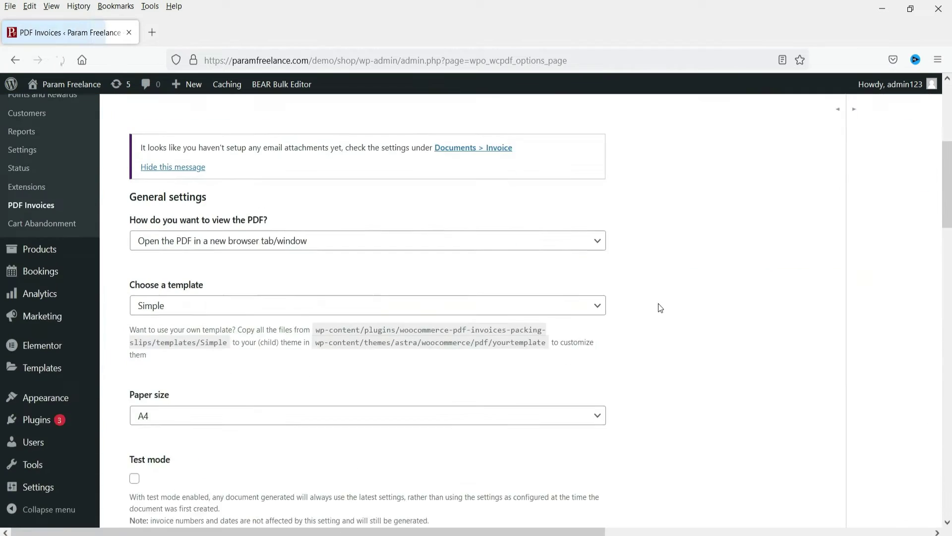
scroll(433, 333, up, 3)
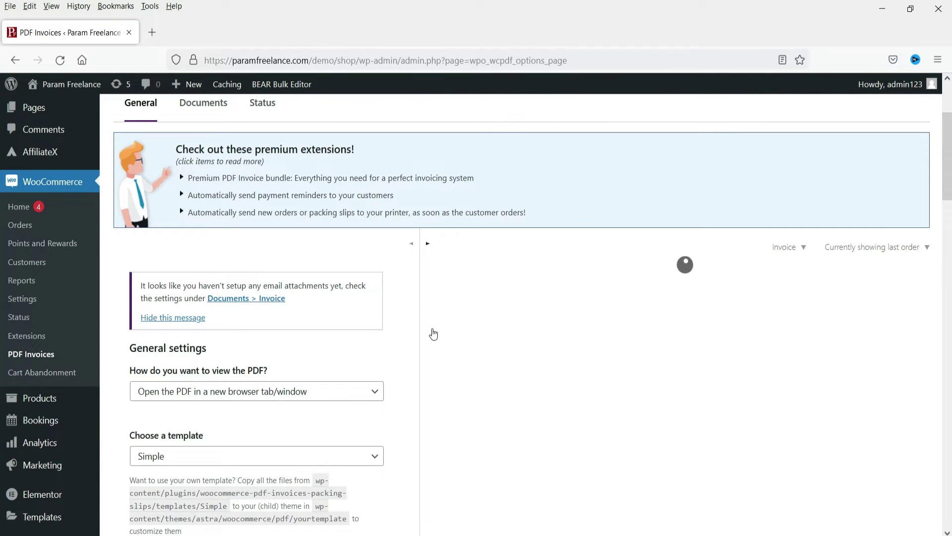
scroll(433, 334, down, 3)
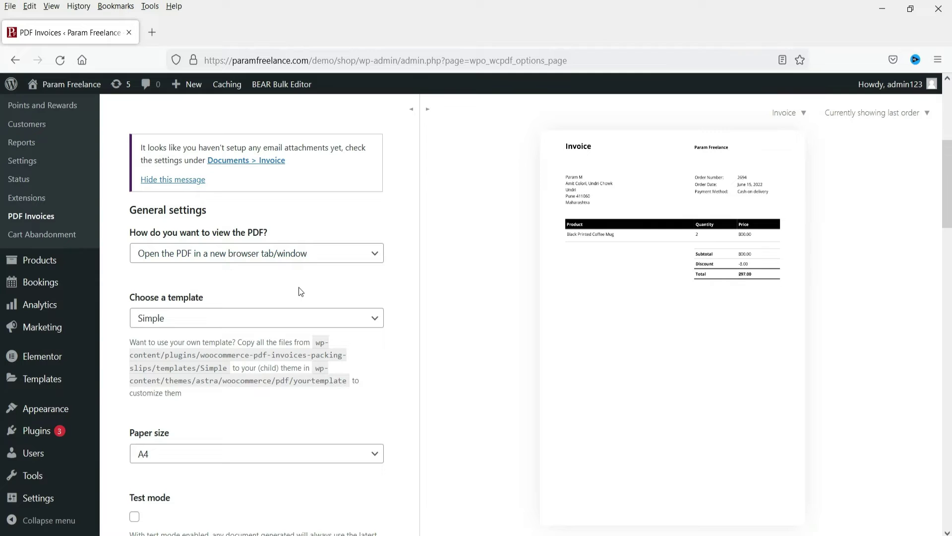
scroll(301, 291, down, 3)
click(223, 189)
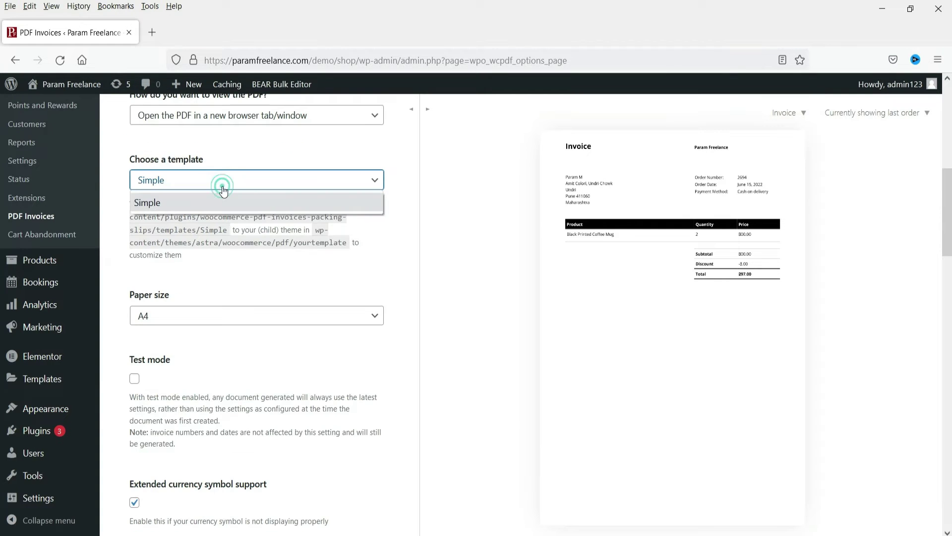
click(220, 203)
- Scroll down to the Shop header/logo option and begin setting a logo
scroll(296, 251, down, 2)
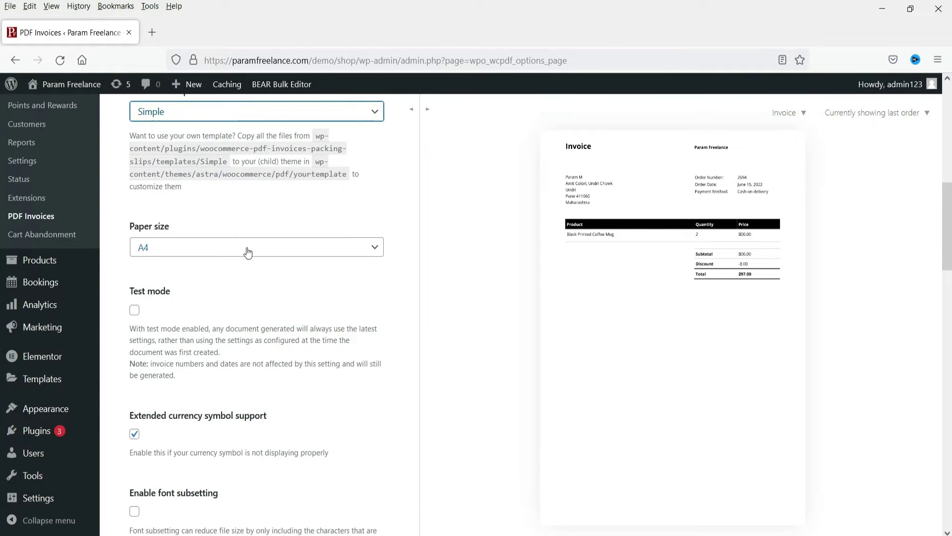
scroll(283, 298, down, 1)
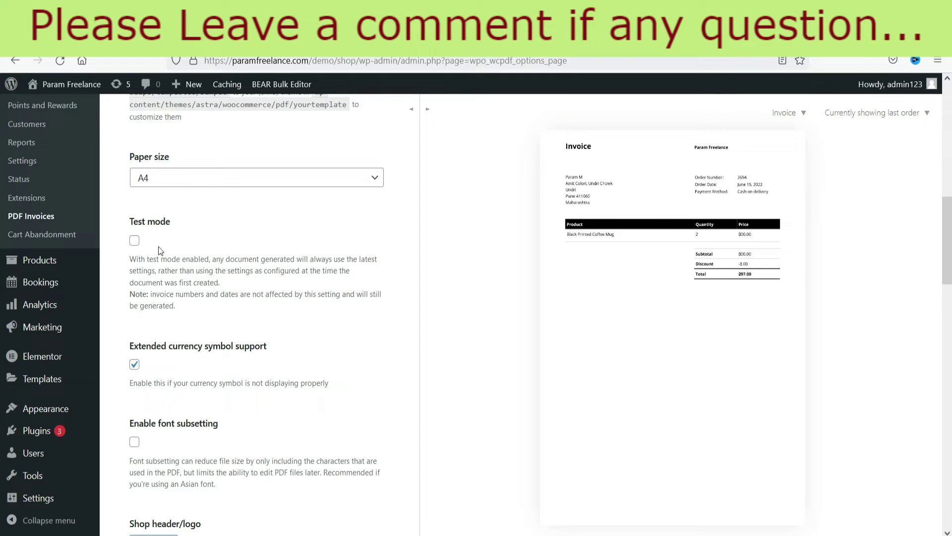
scroll(230, 251, down, 5)
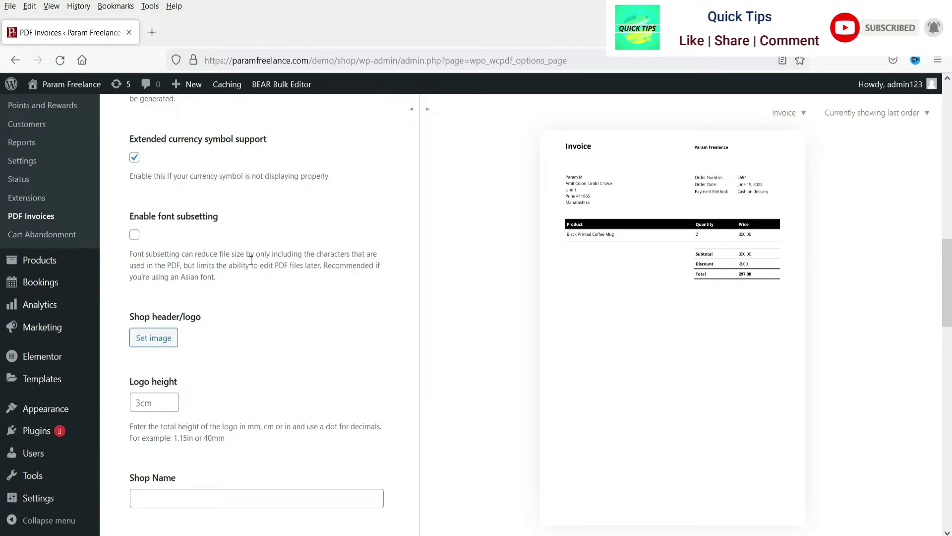
click(154, 338)
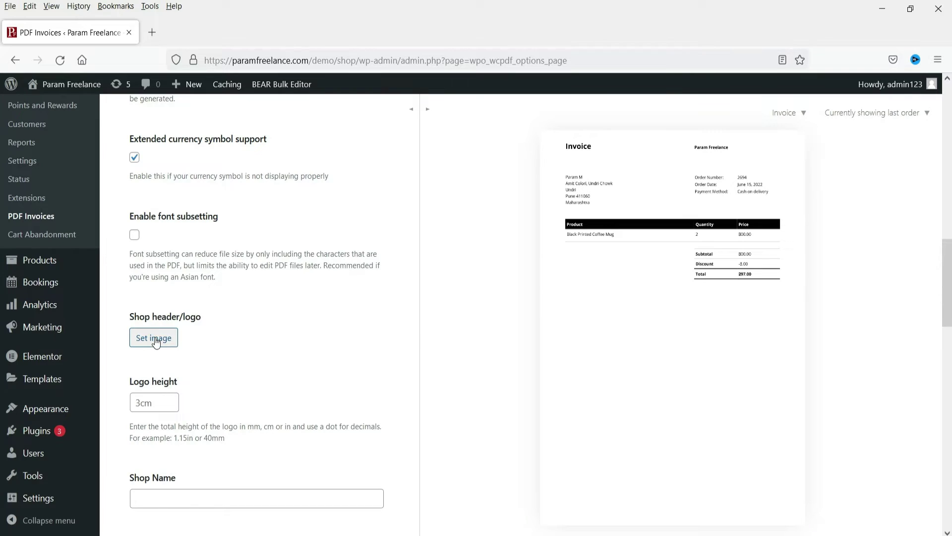
- Set the PARAM FREELANCE image from the Media Library as the invoice header logo
click(155, 340)
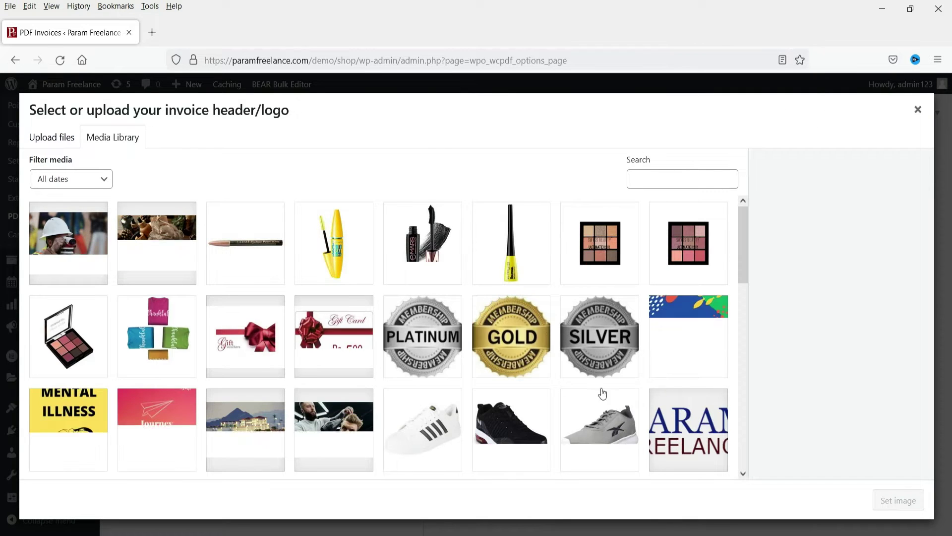
click(682, 434)
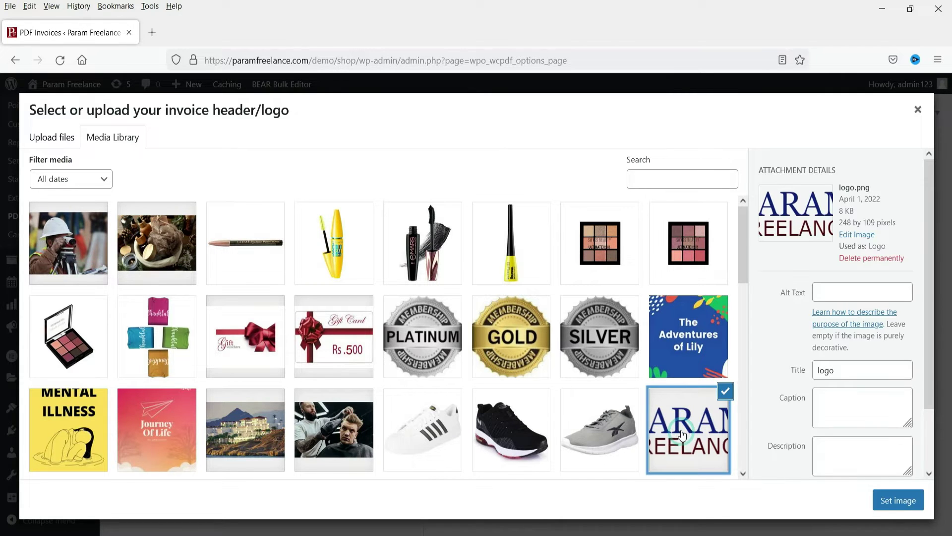
click(897, 500)
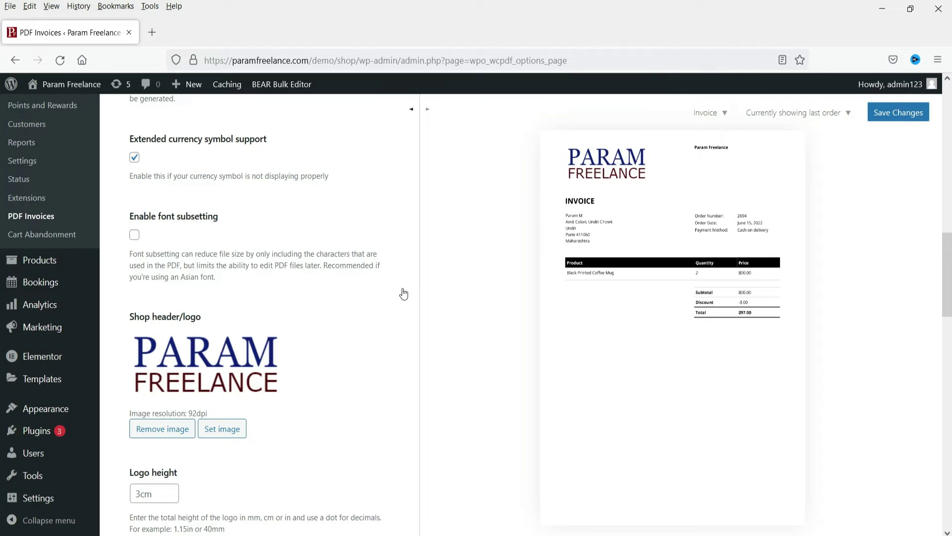
- Enter shop name 'Param Freelance' and address '123 shopping lane, Pune Maharashtra, India 401001', breaking before Pune
scroll(389, 279, down, 5)
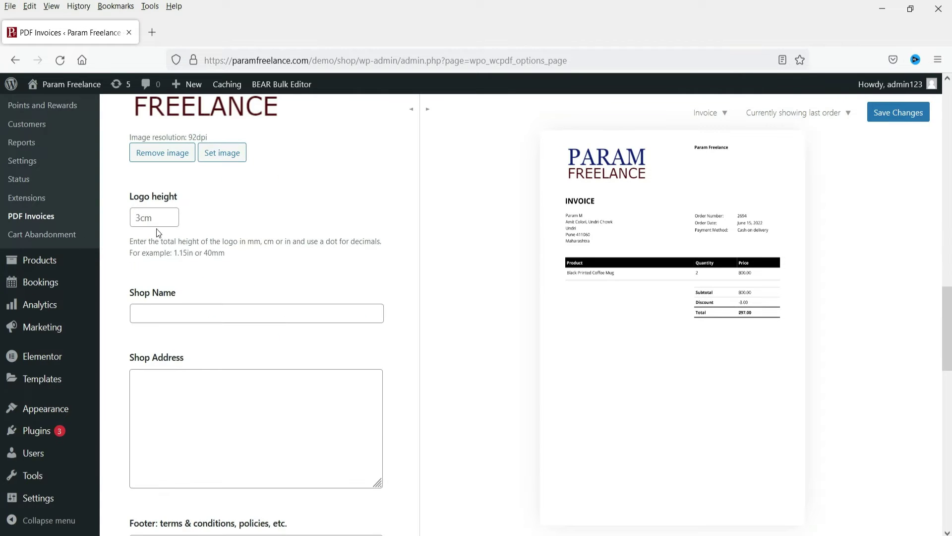
click(169, 312)
text(Param Freelance)
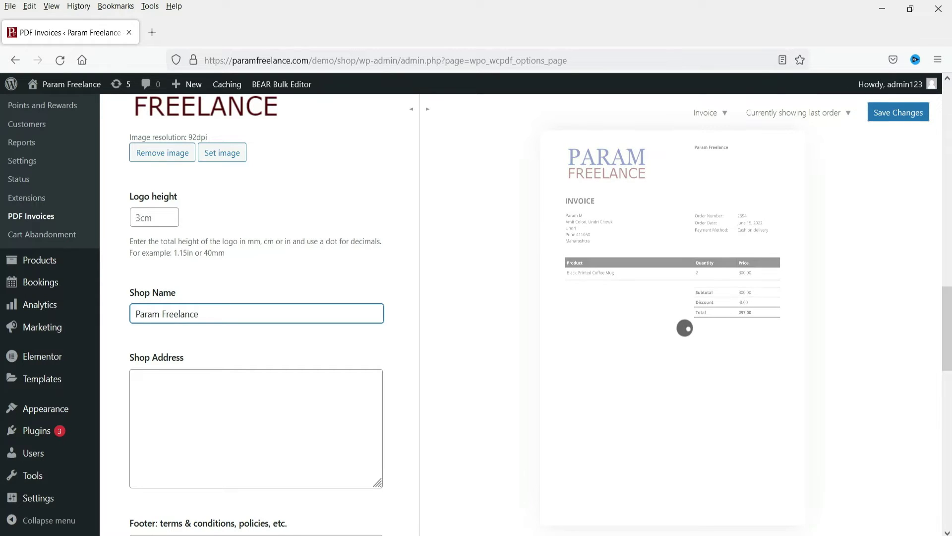
click(201, 397)
text(123 )
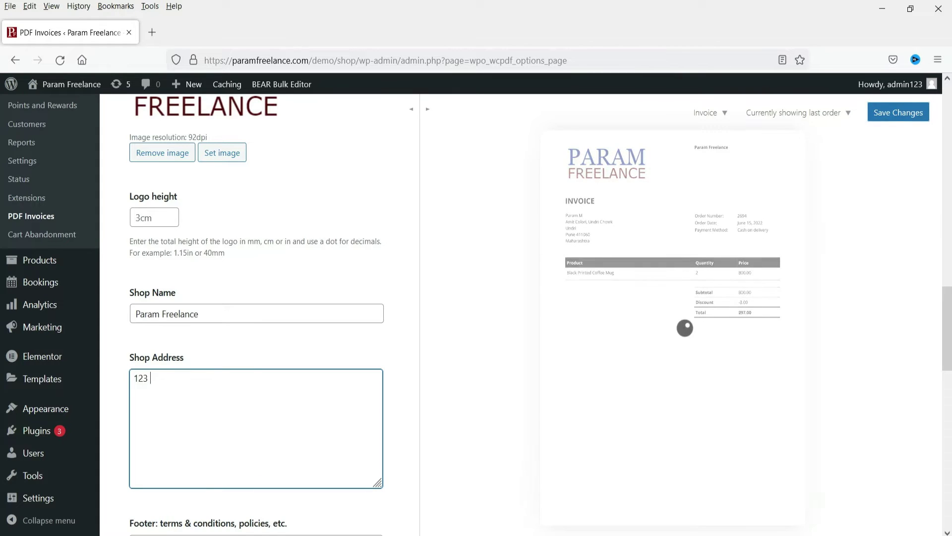
text(shopping lane, Pune Maharashtra, India 4)
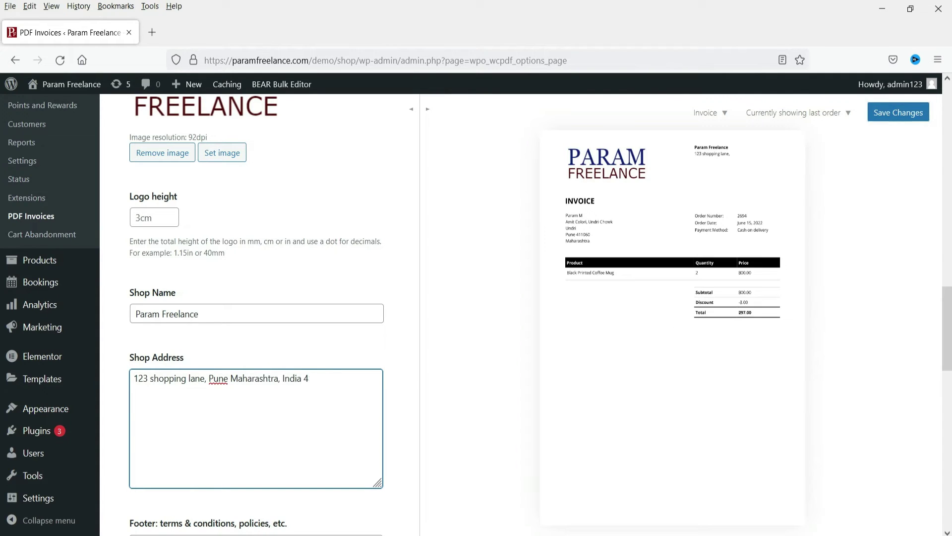
text(01001)
click(208, 379)
key(Return)
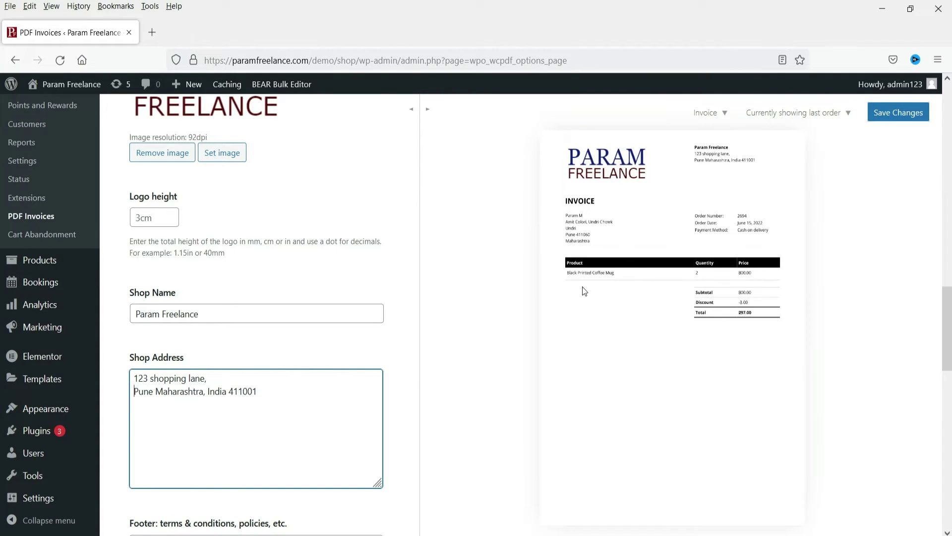
- Add the footer text 'One time non refundable purchase' and scroll down to Save Changes
scroll(365, 341, down, 4)
click(212, 354)
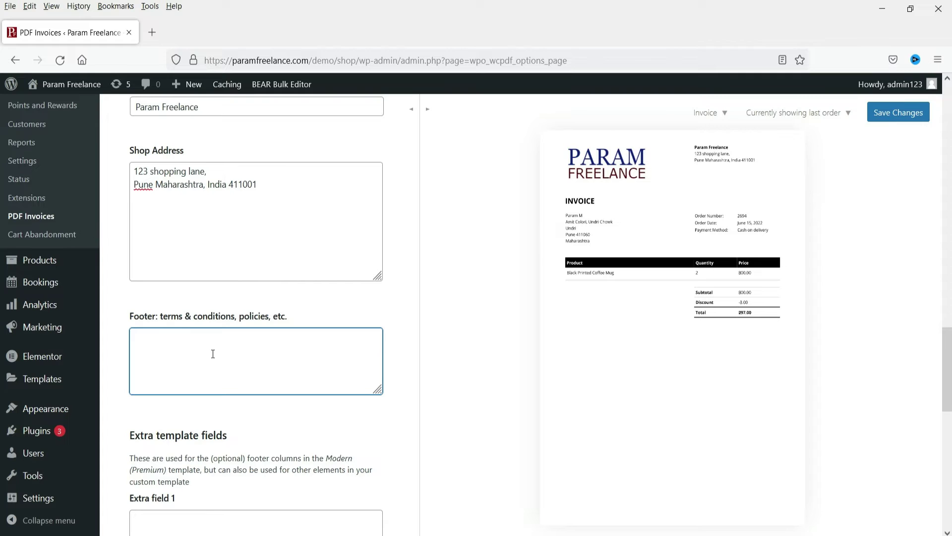
text(One time non refundable purc)
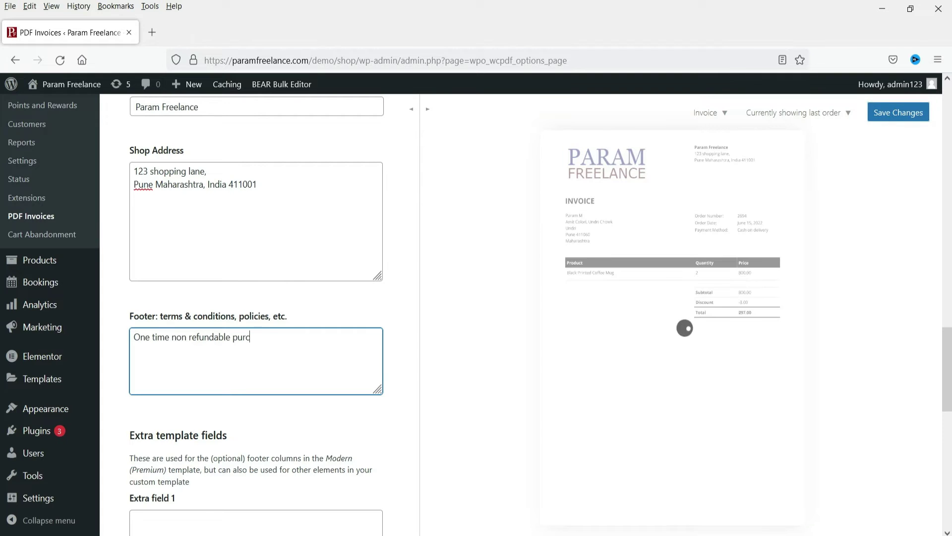
text(hase)
scroll(223, 334, down, 5)
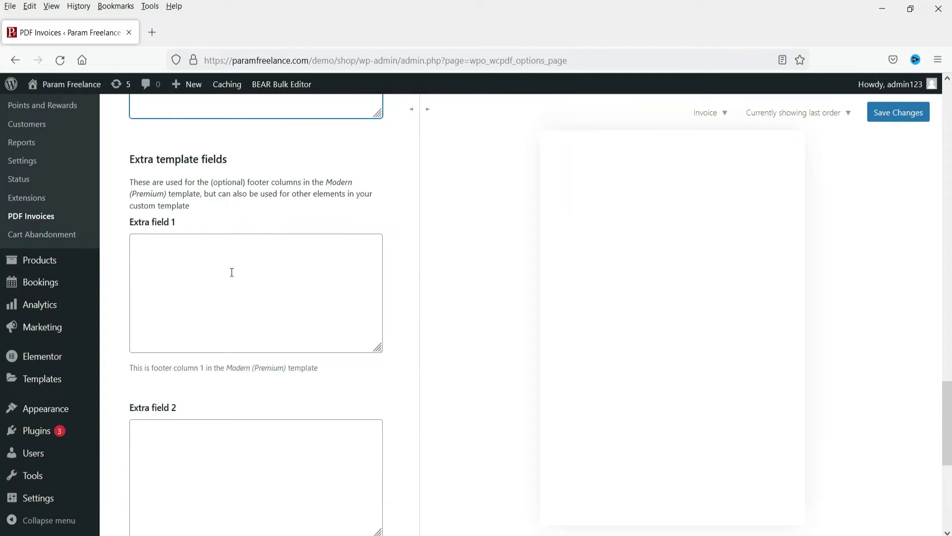
scroll(232, 275, down, 1)
scroll(232, 277, down, 5)
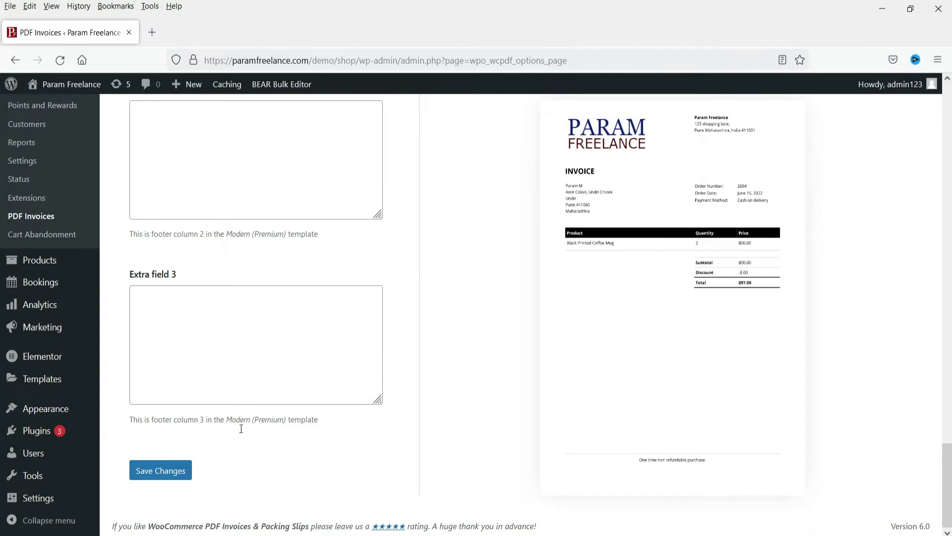
- Save the general settings, then hide and restore the settings pane beside the preview
click(160, 469)
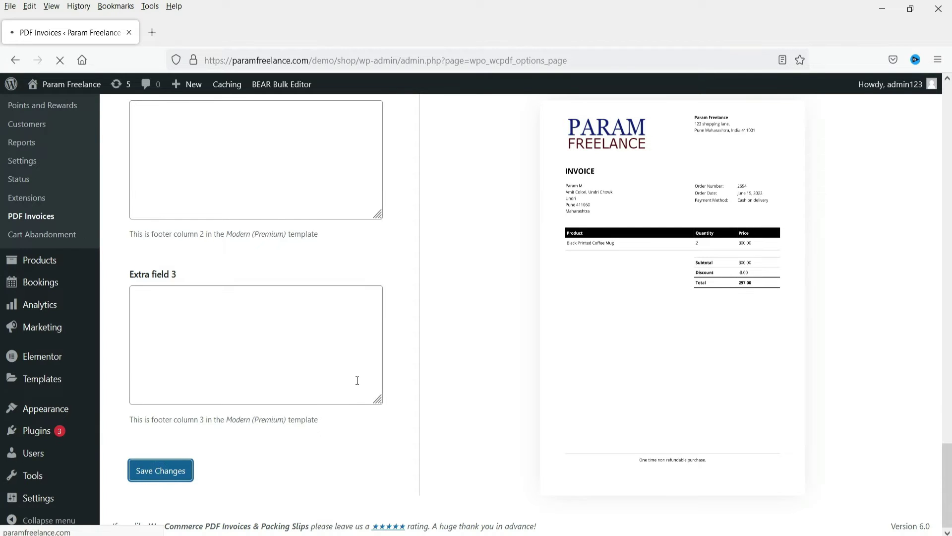
scroll(568, 270, down, 3)
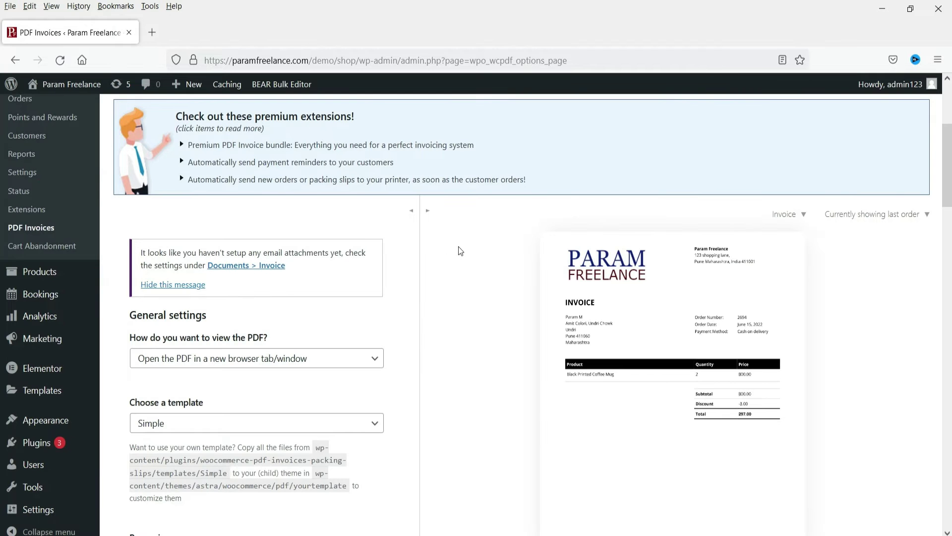
click(411, 210)
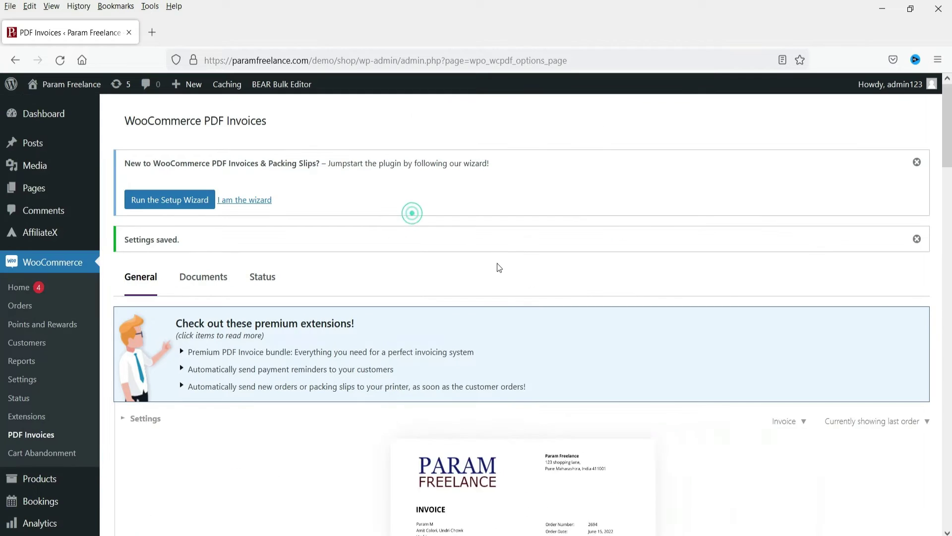
scroll(436, 212, down, 5)
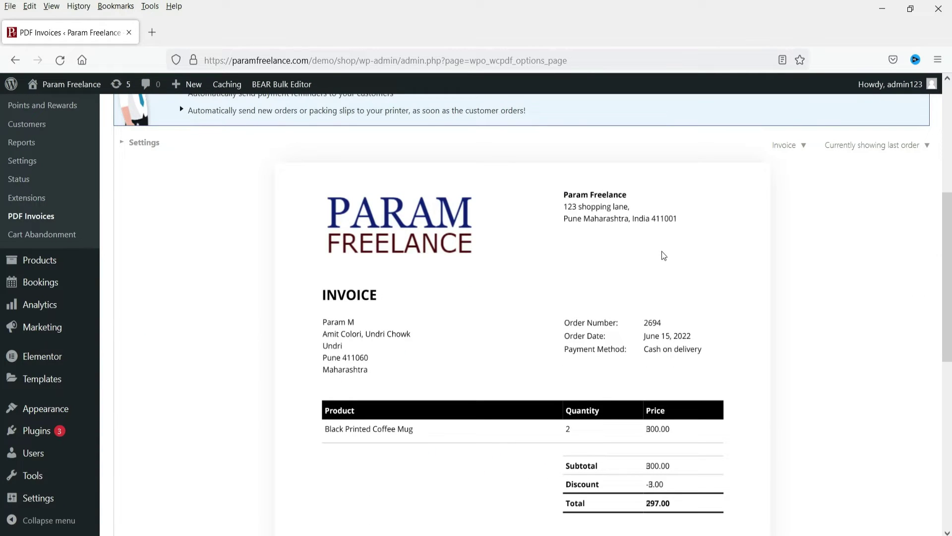
scroll(784, 238, down, 3)
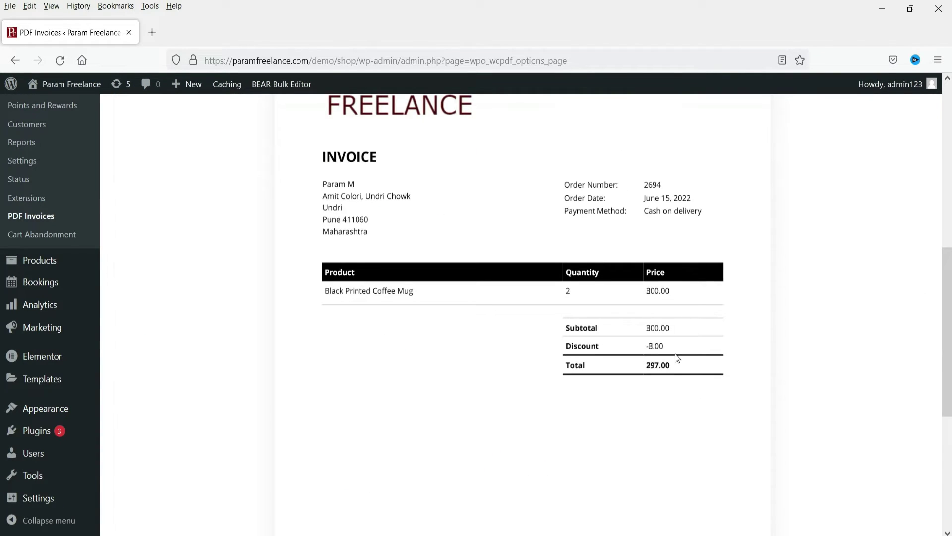
scroll(782, 340, up, 8)
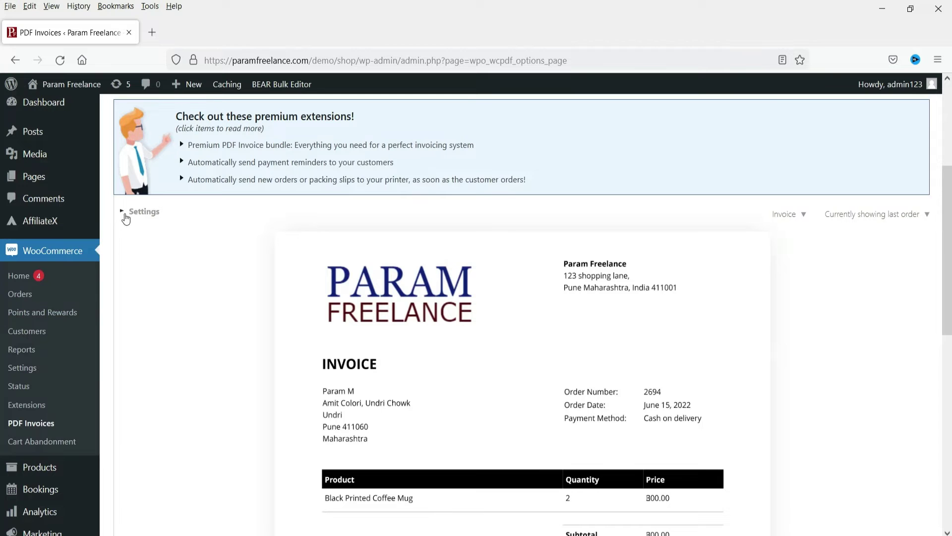
click(124, 215)
- Switch the document preview from Invoice to Packing Slip and scroll through it
click(794, 217)
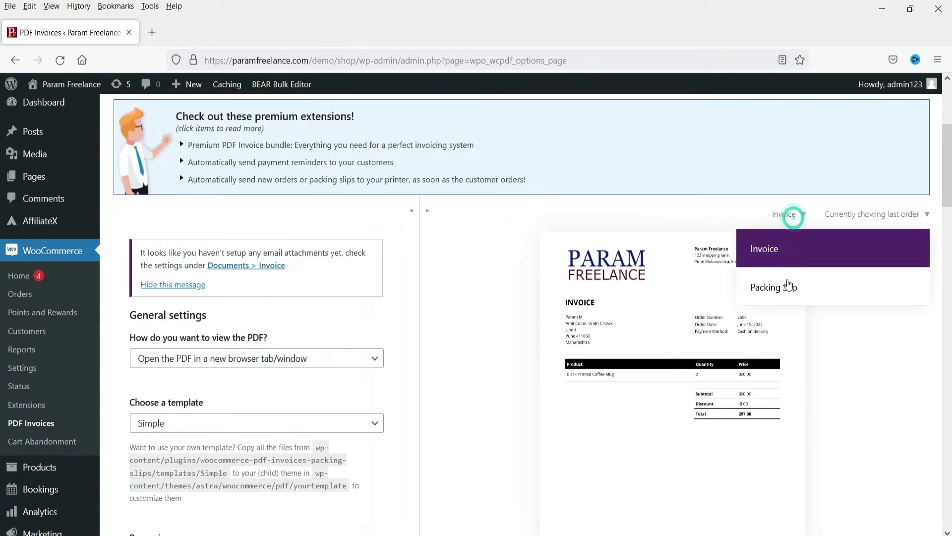
click(788, 286)
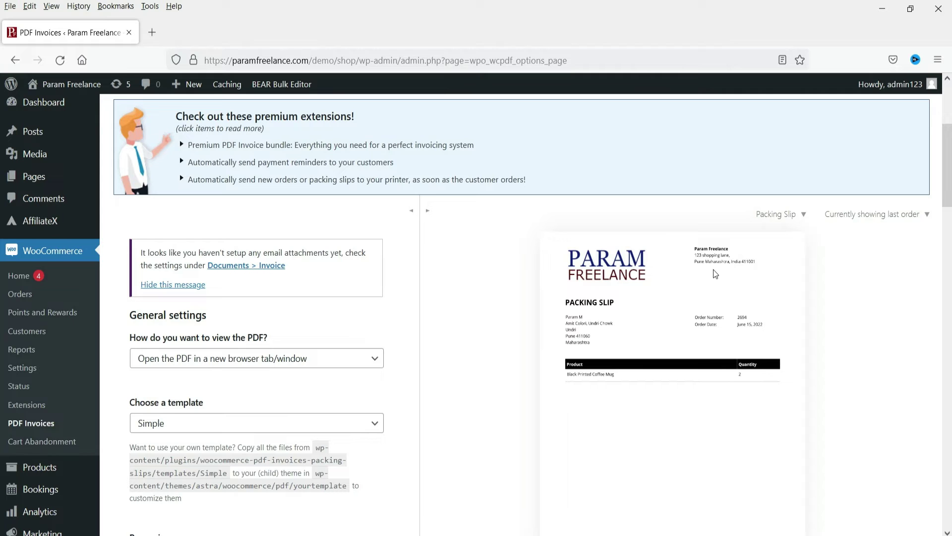
scroll(672, 263, down, 2)
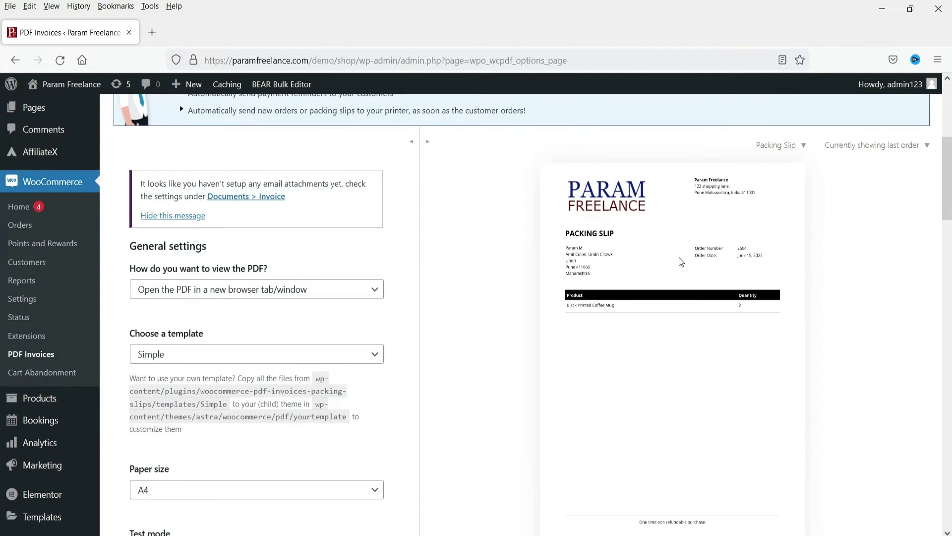
scroll(394, 282, down, 5)
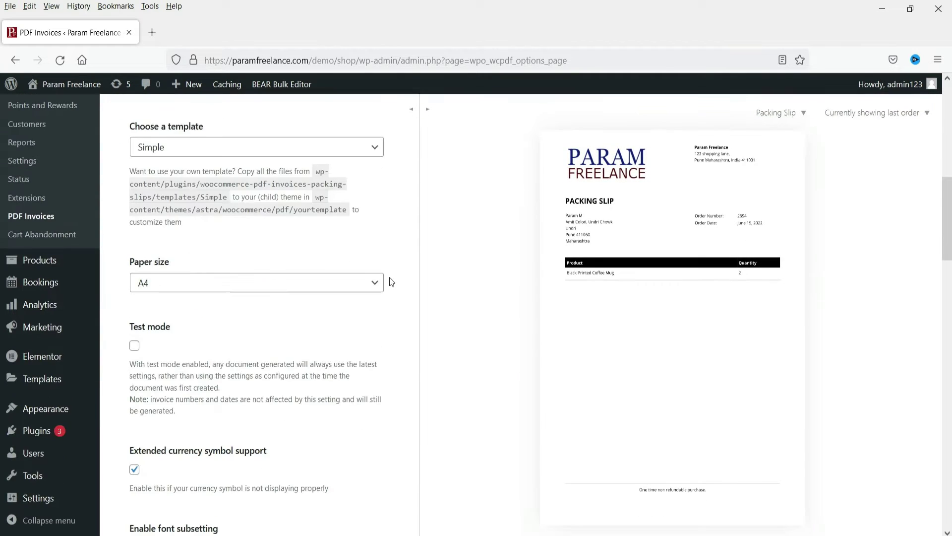
scroll(531, 300, up, 8)
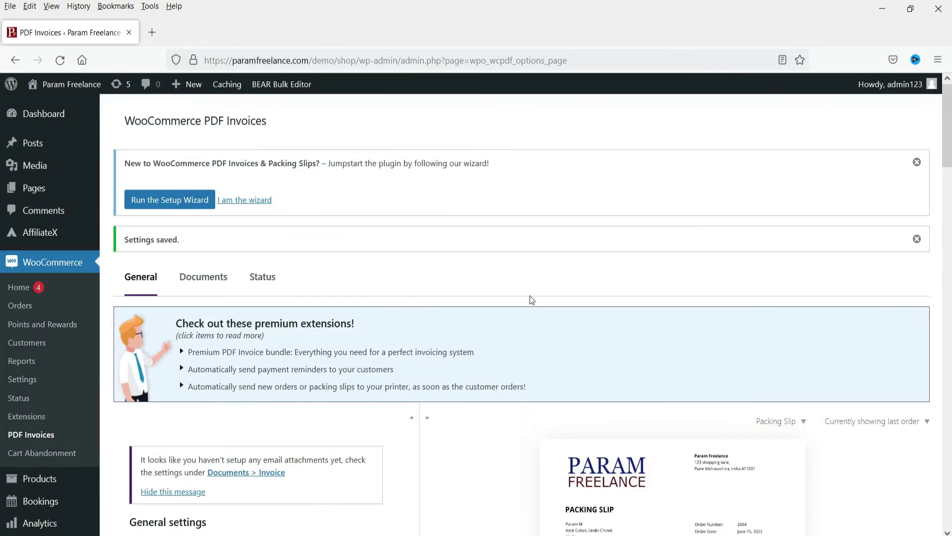
click(202, 283)
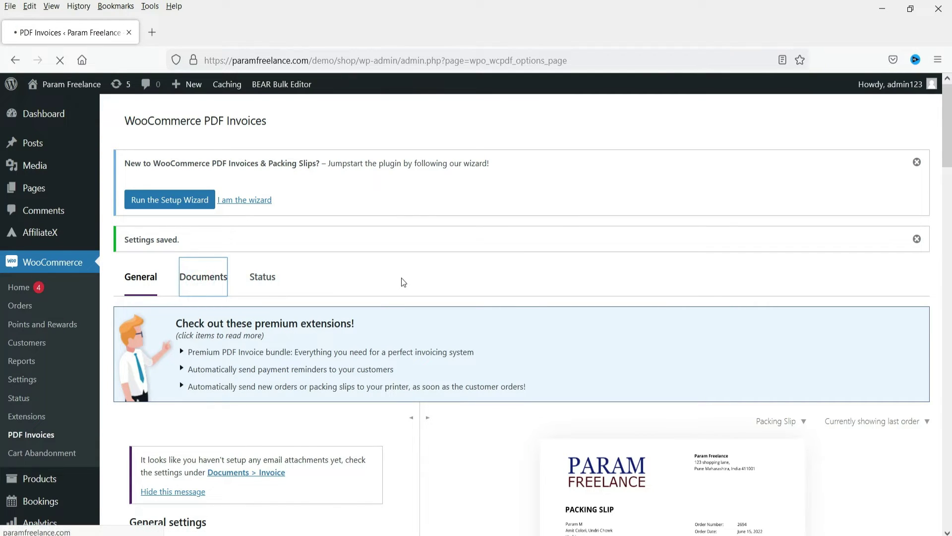
- Attach invoices to Completed order emails, leaving the Disable for status list empty
scroll(362, 268, down, 1)
scroll(362, 267, down, 3)
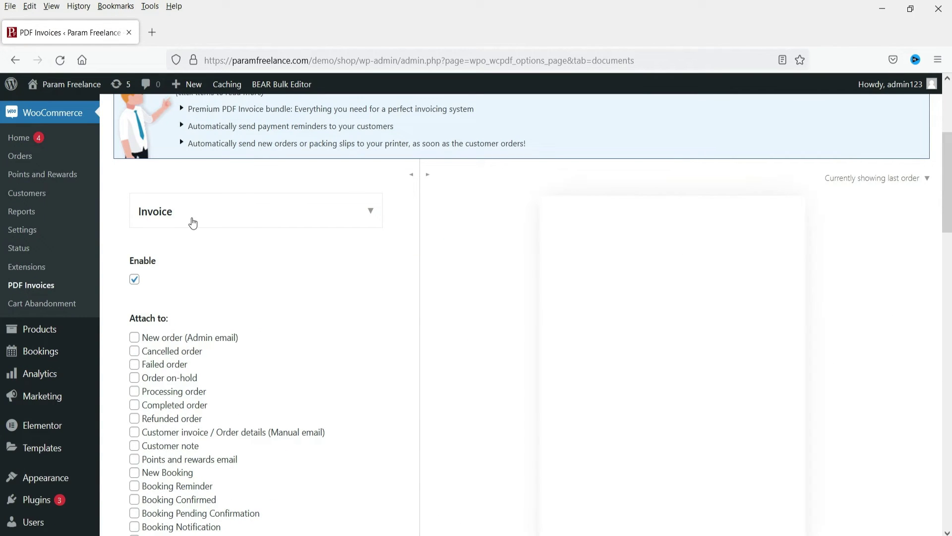
scroll(238, 292, down, 1)
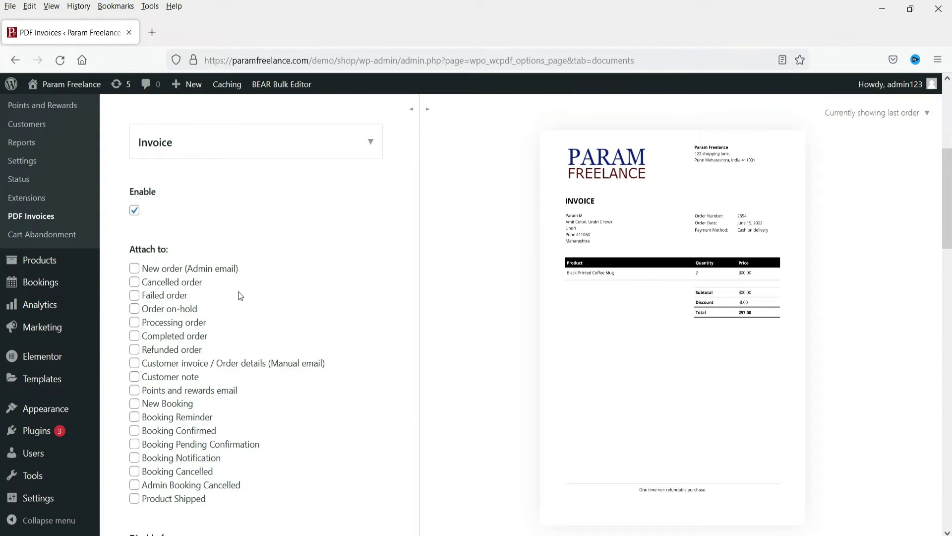
click(135, 337)
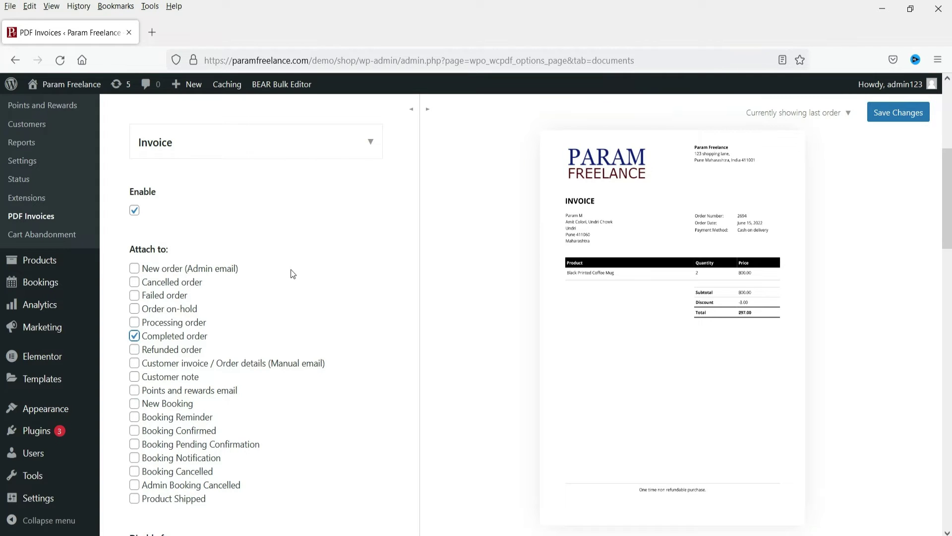
scroll(275, 301, down, 3)
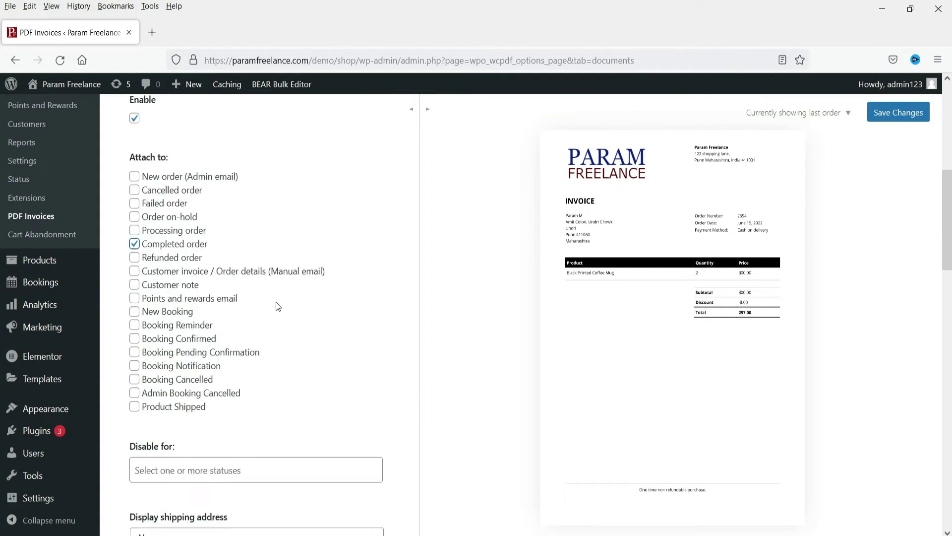
scroll(298, 290, down, 5)
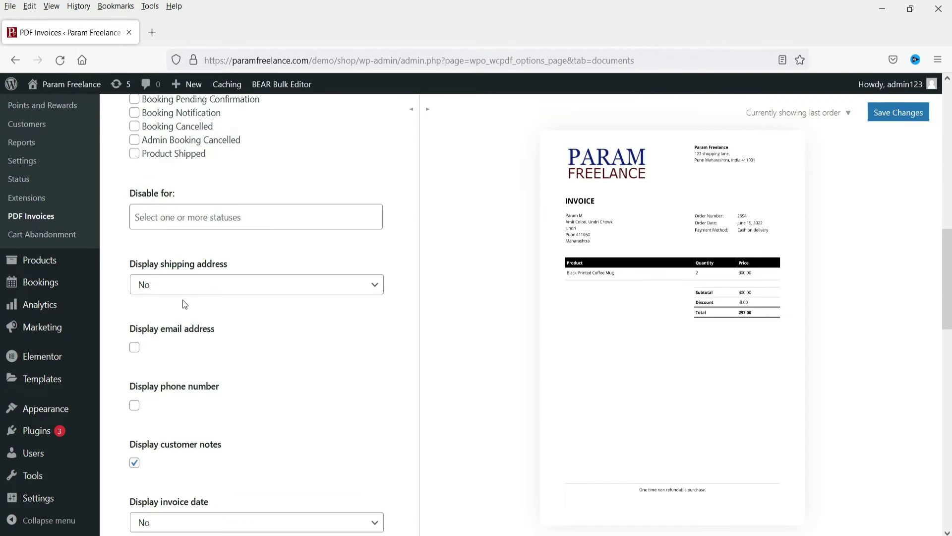
click(234, 218)
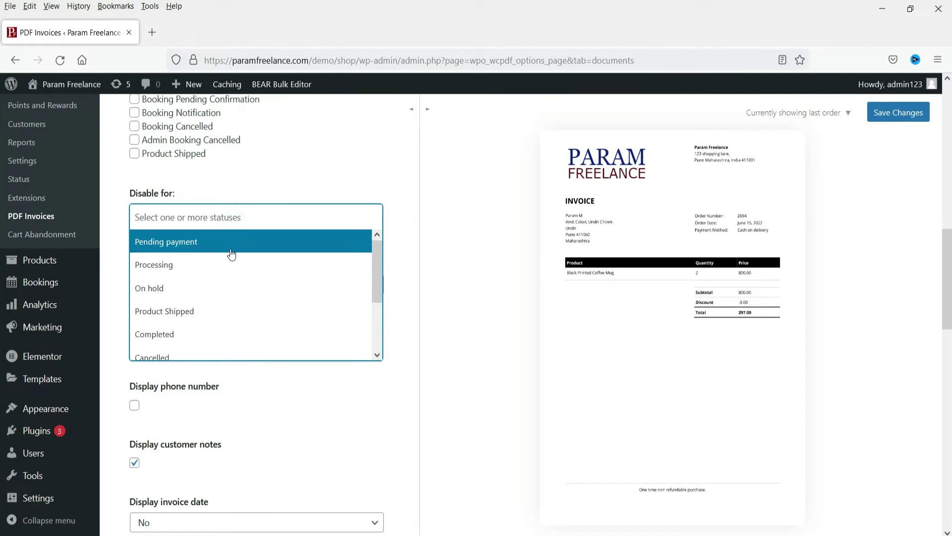
scroll(257, 287, down, 3)
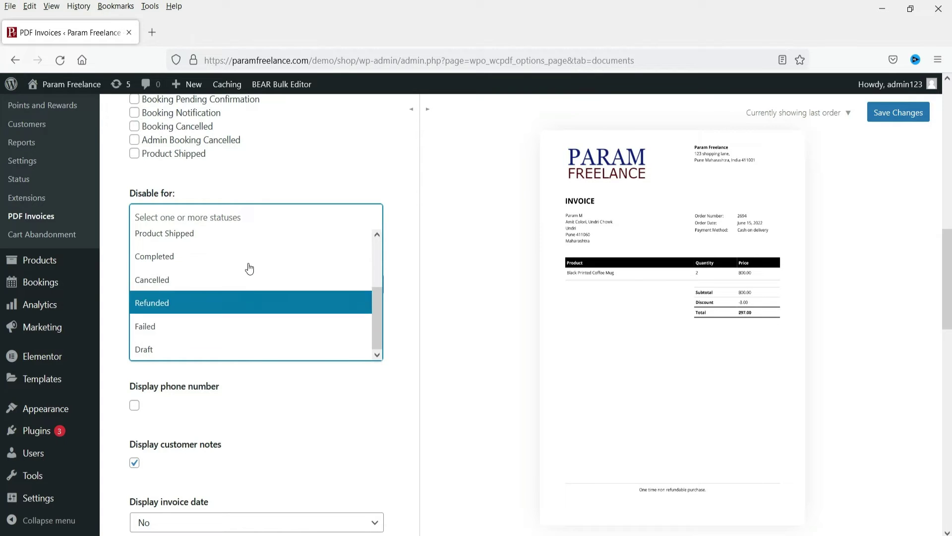
click(323, 172)
- Always display the shipping address and show the customer email and phone on invoices
scroll(273, 321, down, 3)
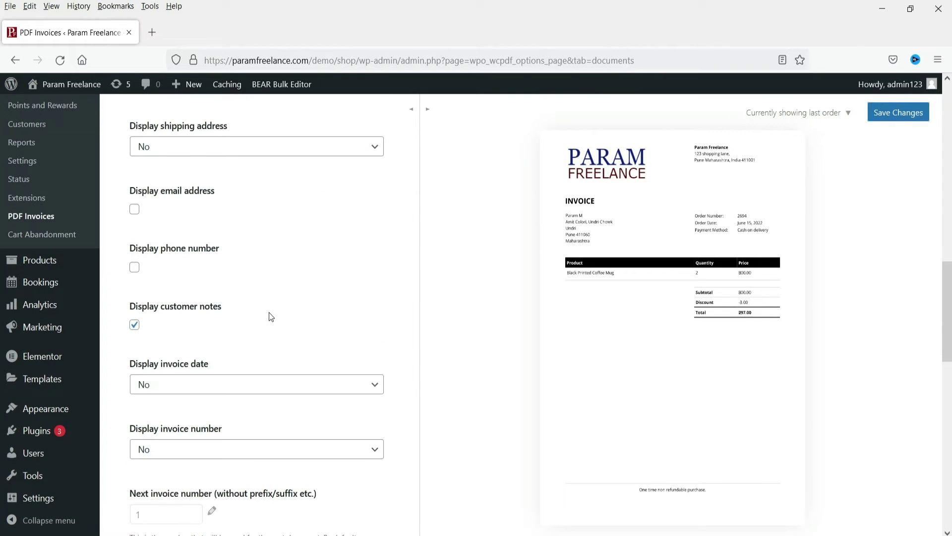
click(203, 149)
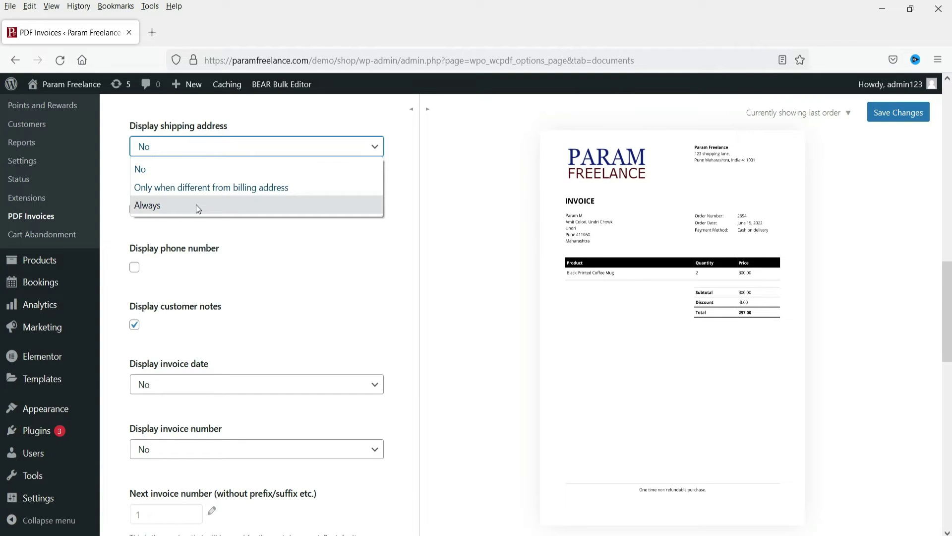
click(196, 205)
click(134, 211)
click(134, 268)
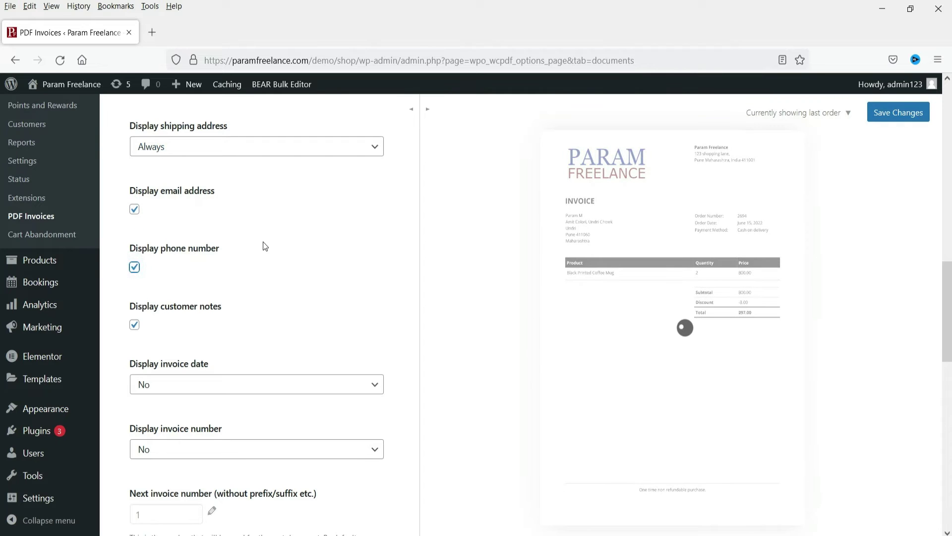
- Set the invoice to display the Invoice Date and Invoice Number
scroll(263, 243, down, 3)
click(227, 250)
click(230, 289)
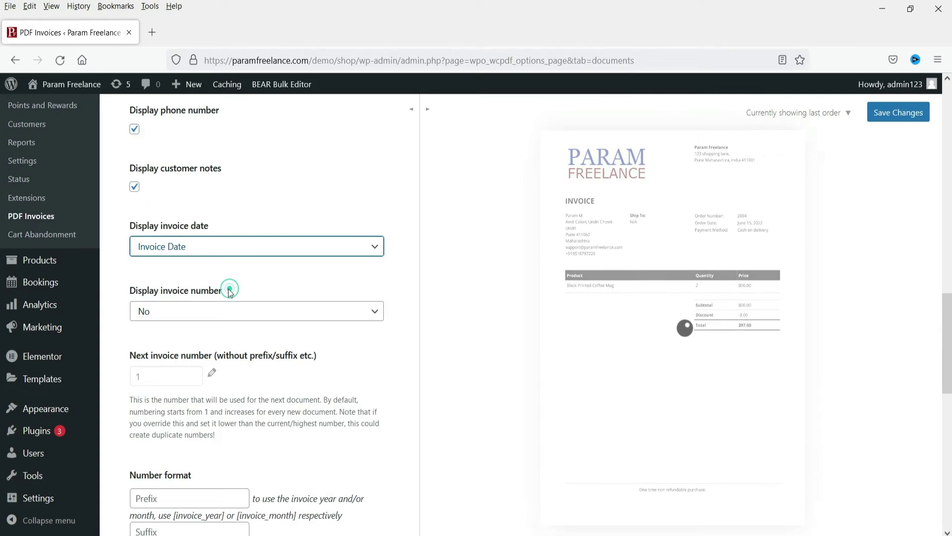
scroll(234, 270, down, 3)
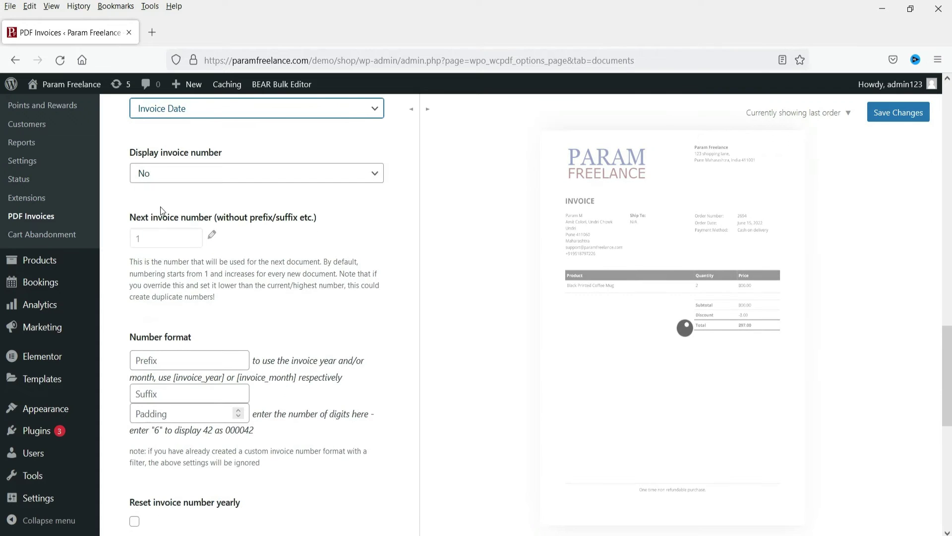
click(187, 174)
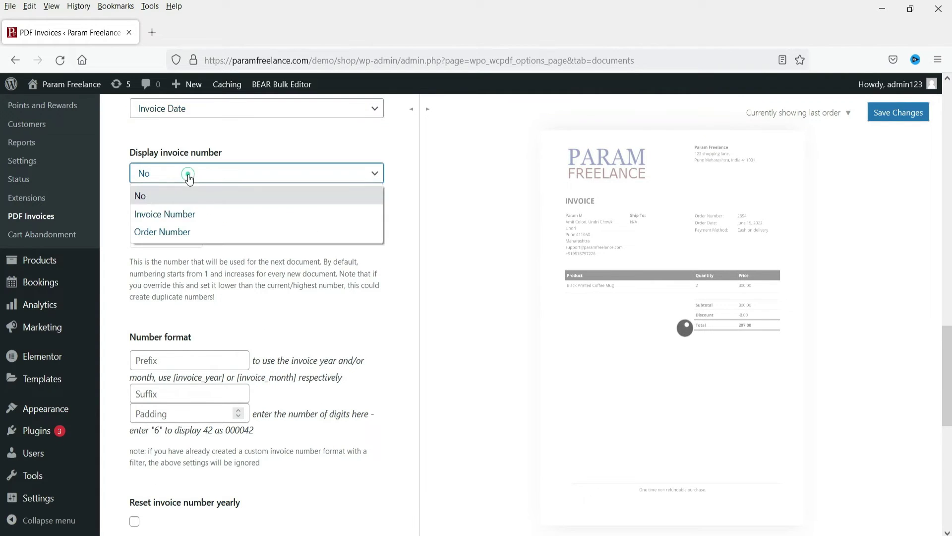
click(197, 216)
- Give the invoice number the prefix 'Shop:'
scroll(265, 224, down, 4)
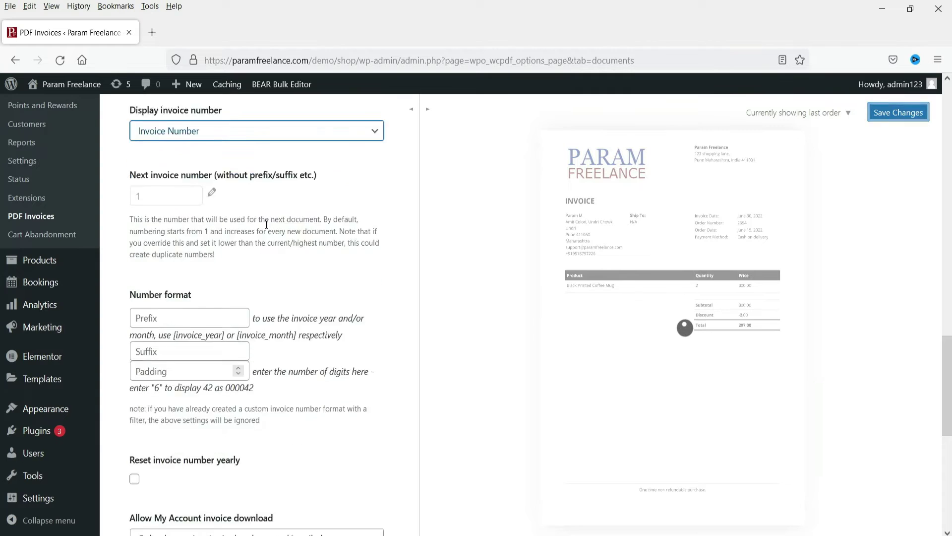
click(169, 158)
click(170, 157)
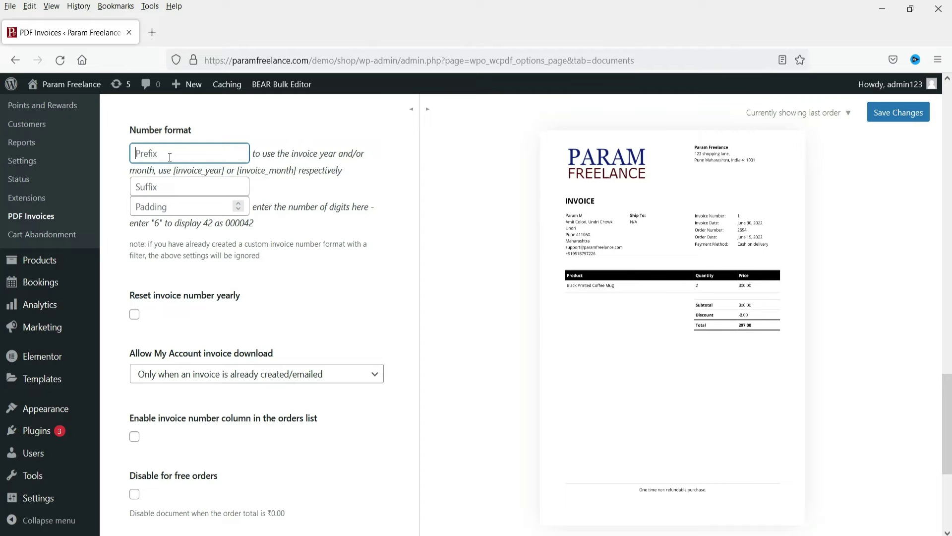
text(Shop:)
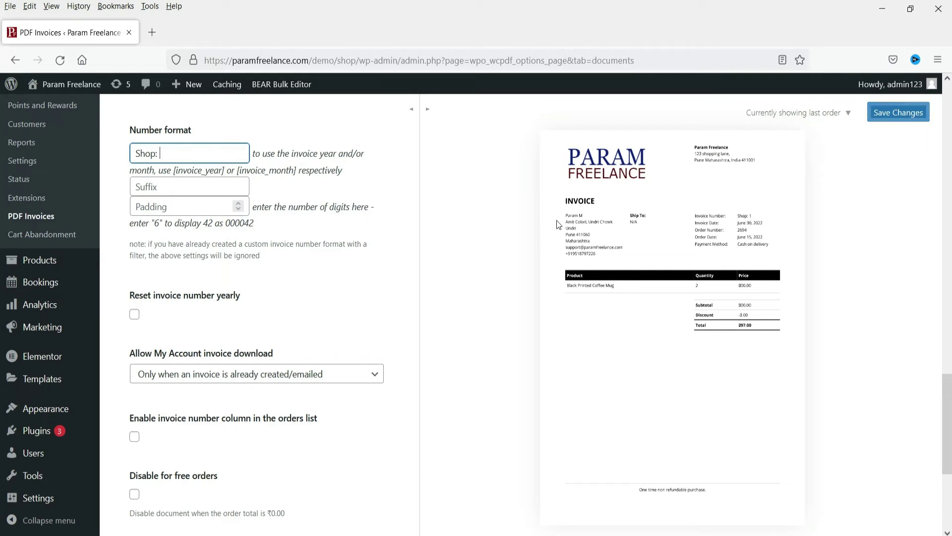
scroll(221, 281, down, 4)
scroll(437, 241, up, 5)
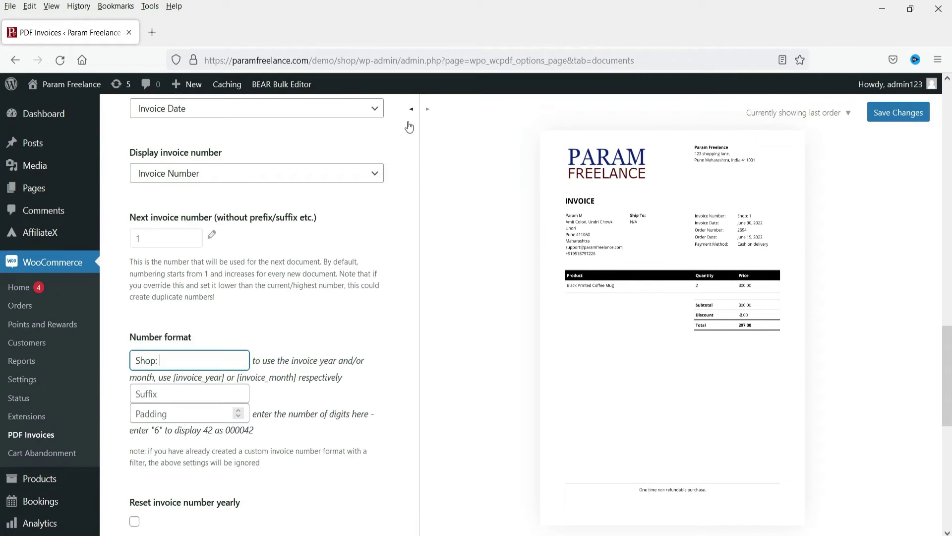
- Preview the full invoice, then re-expand the Invoice document settings and save them
click(411, 110)
scroll(735, 244, down, 5)
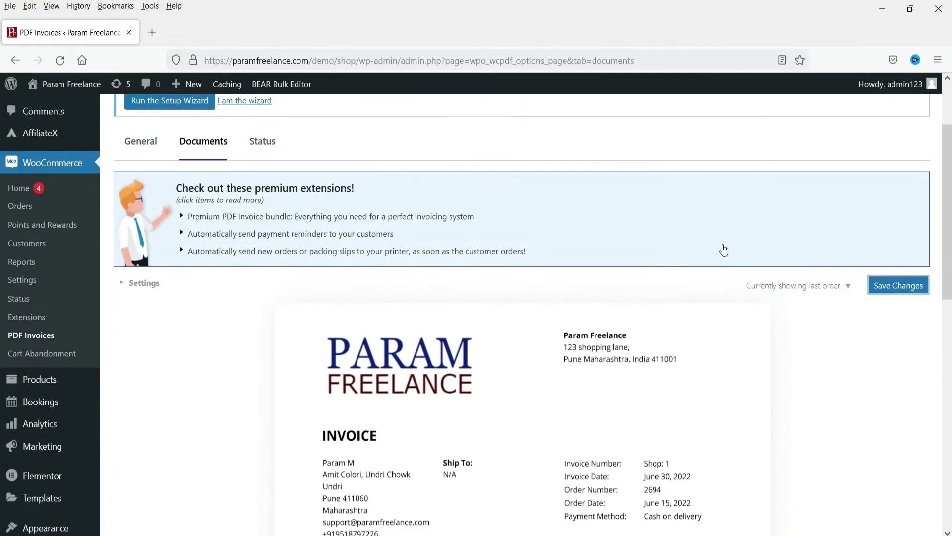
scroll(375, 245, down, 3)
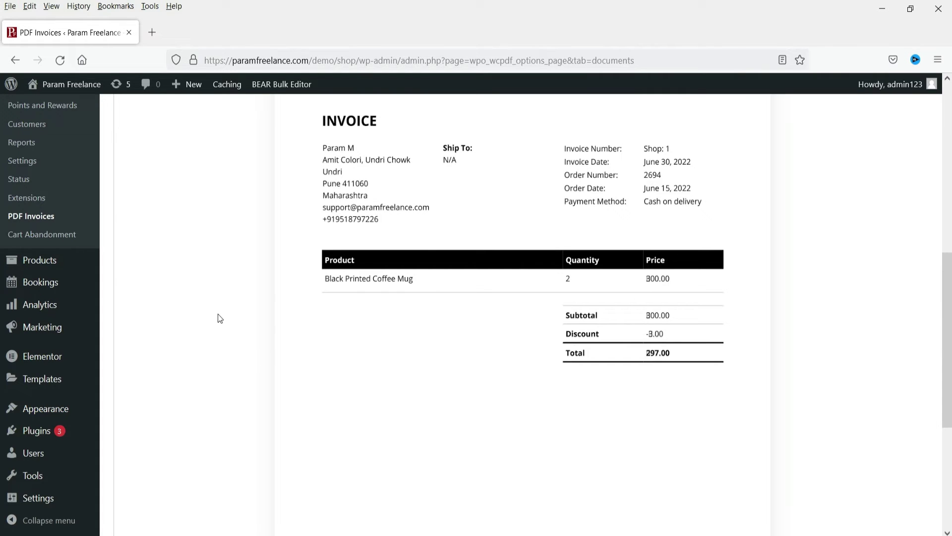
scroll(220, 319, up, 4)
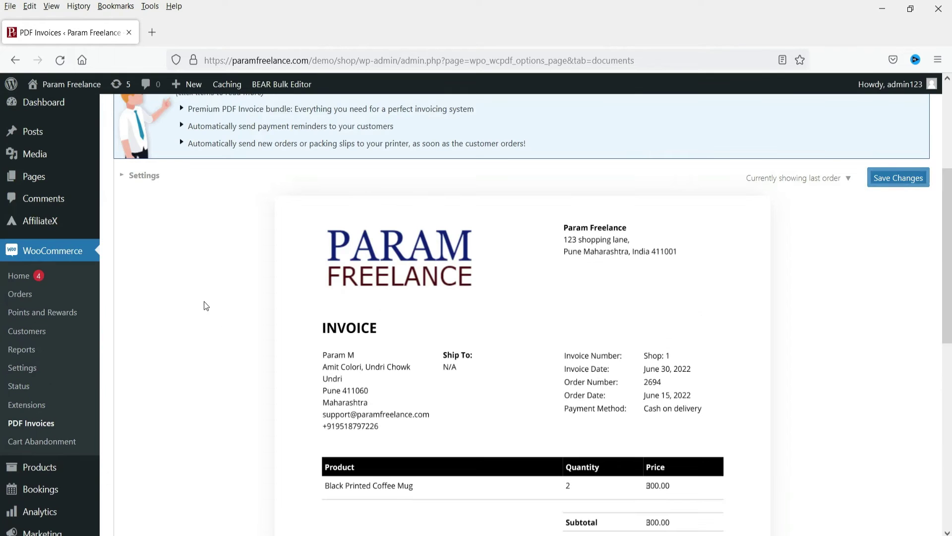
click(119, 175)
scroll(308, 273, down, 15)
scroll(299, 283, down, 1)
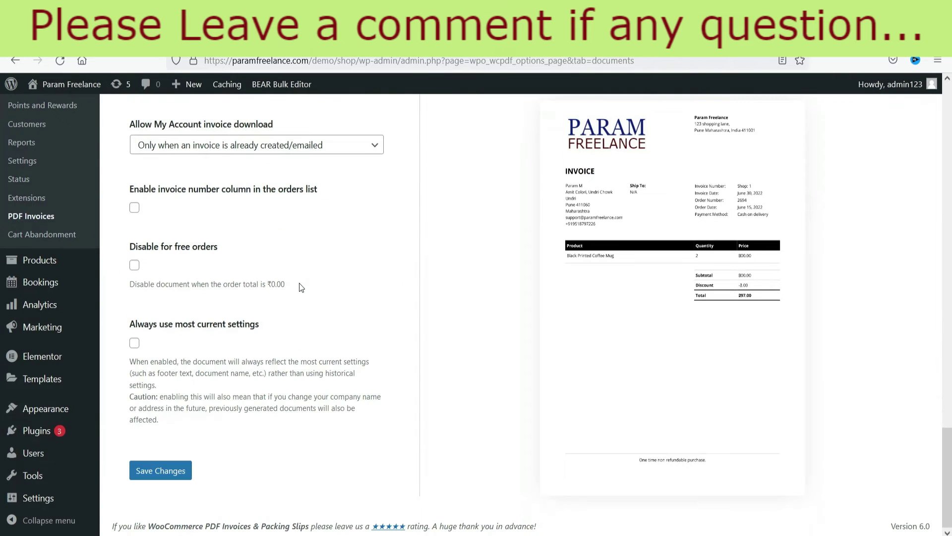
click(160, 470)
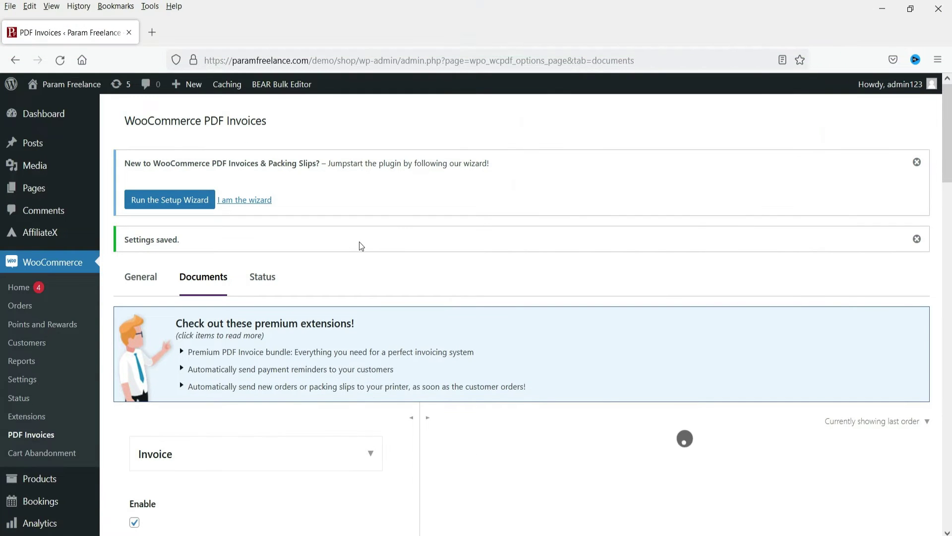
- Review the Status tab's debug settings, such as 7-day automatic cleanup, and system configuration checks
click(260, 278)
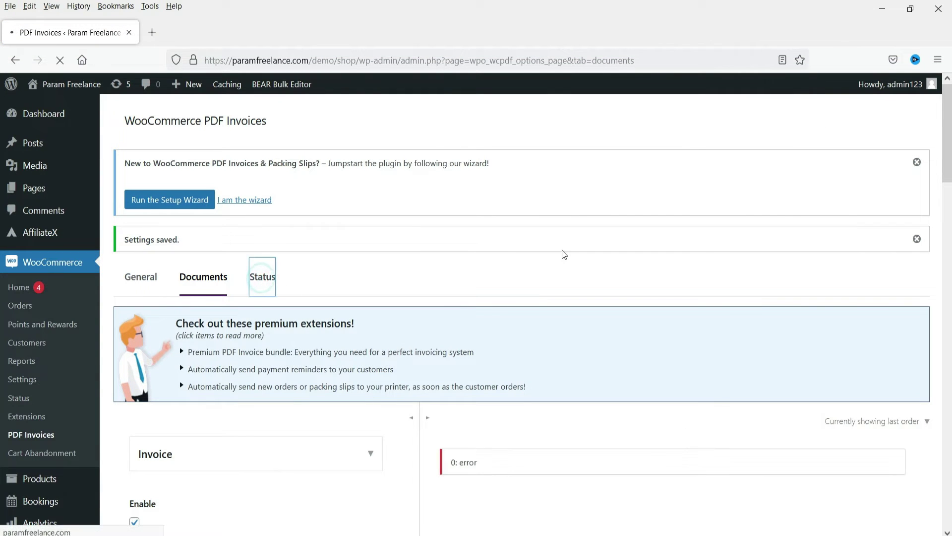
scroll(562, 250, down, 5)
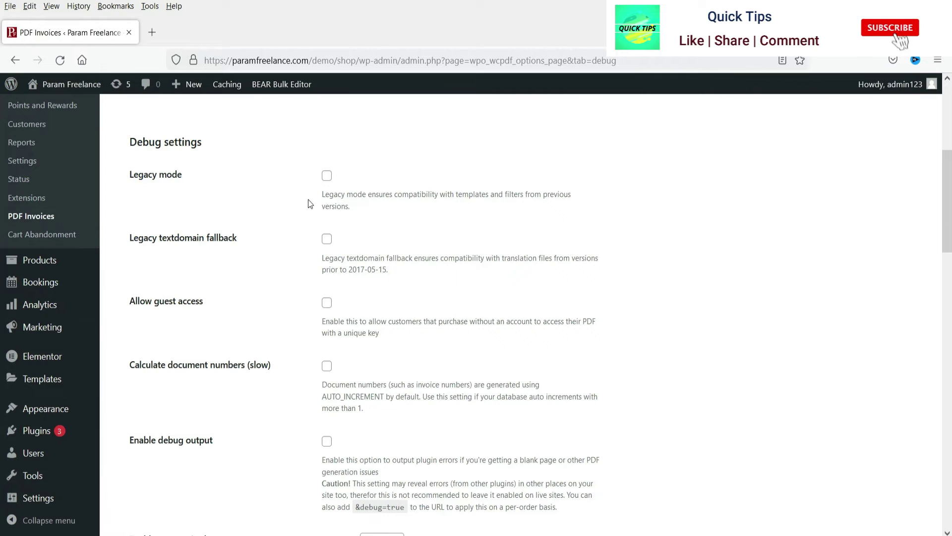
scroll(403, 223, down, 2)
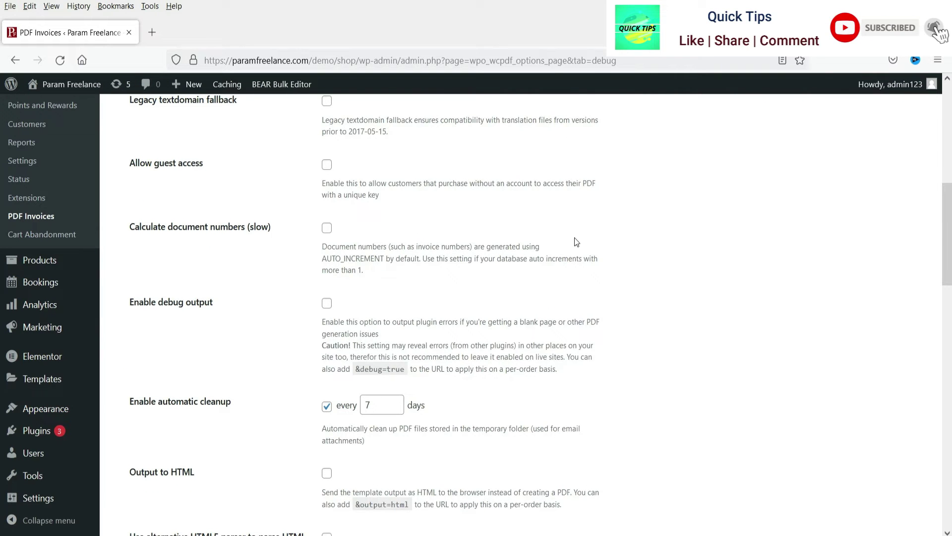
scroll(581, 240, down, 5)
scroll(579, 239, down, 5)
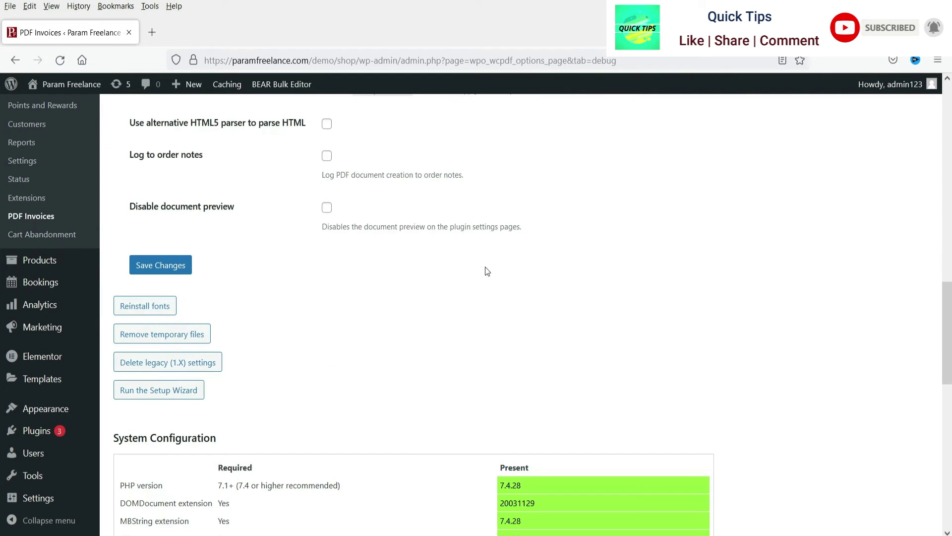
scroll(379, 264, up, 15)
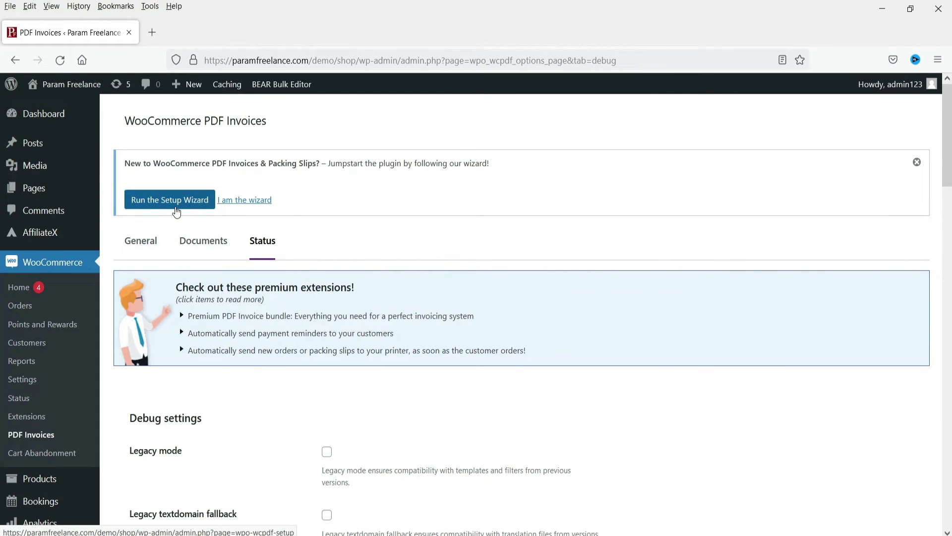
- Start the setup wizard, accepting the shop name, address and current logo
click(176, 211)
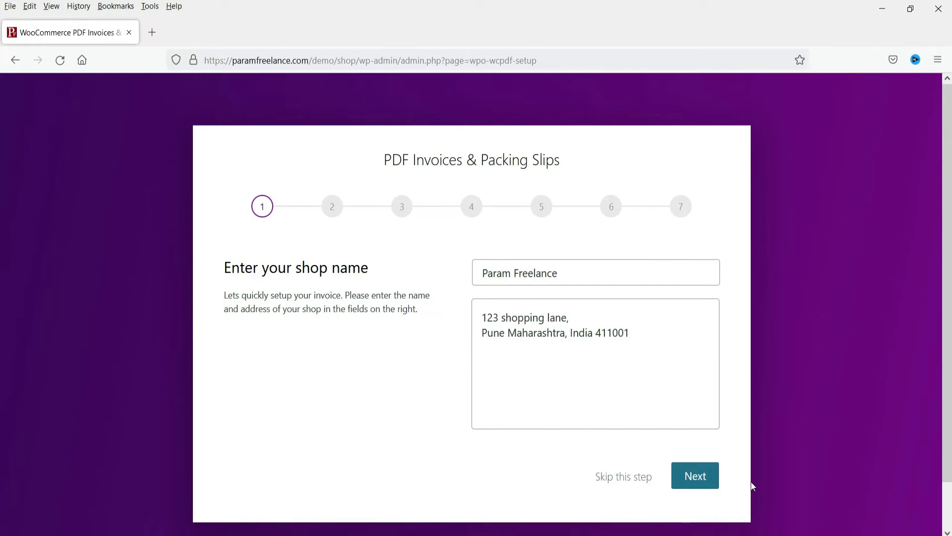
click(692, 484)
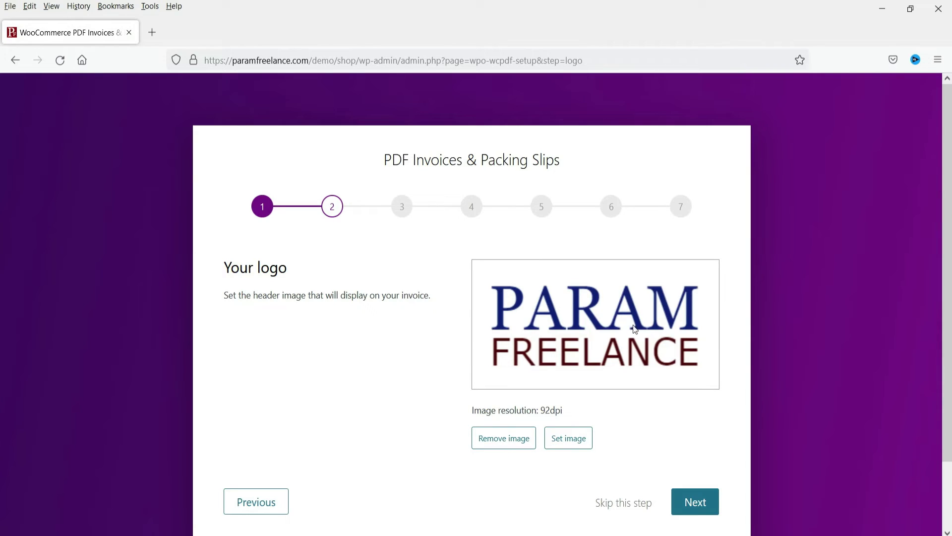
click(693, 501)
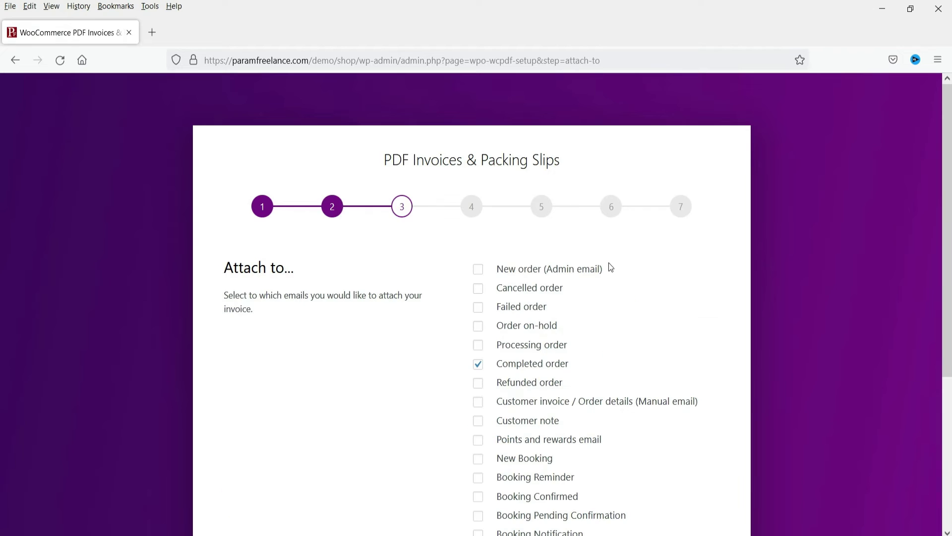
scroll(525, 258, down, 3)
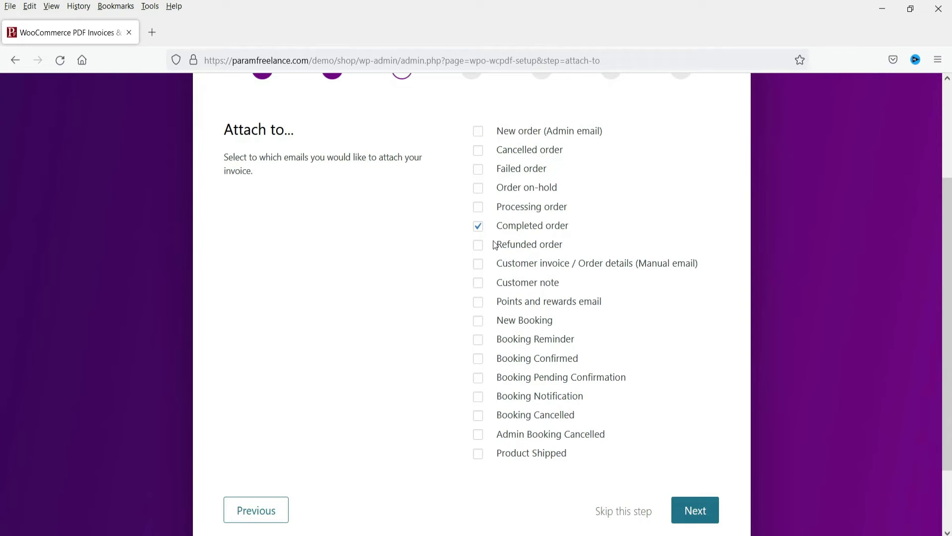
scroll(522, 419, up, 2)
key(Return)
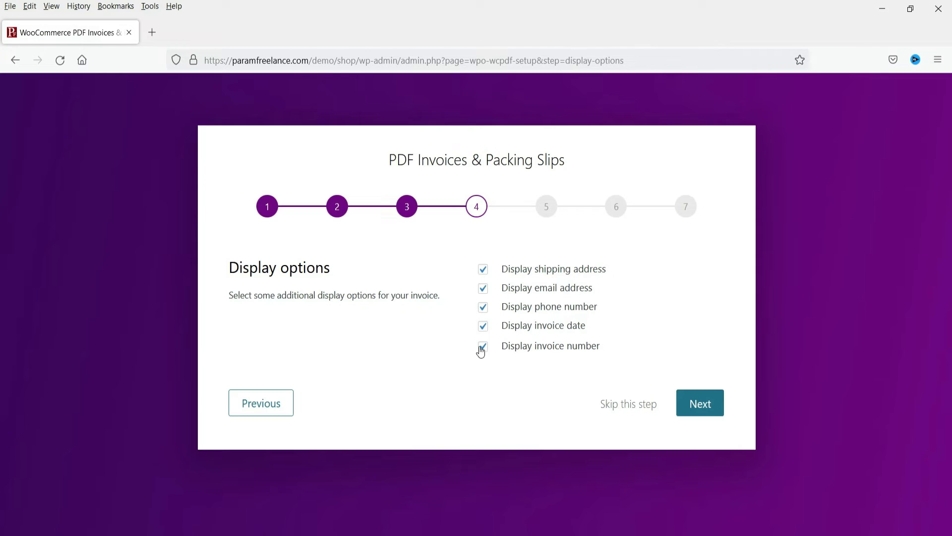
- Keep the display options and A4 paper format, enable order-list action buttons, and finish
click(701, 409)
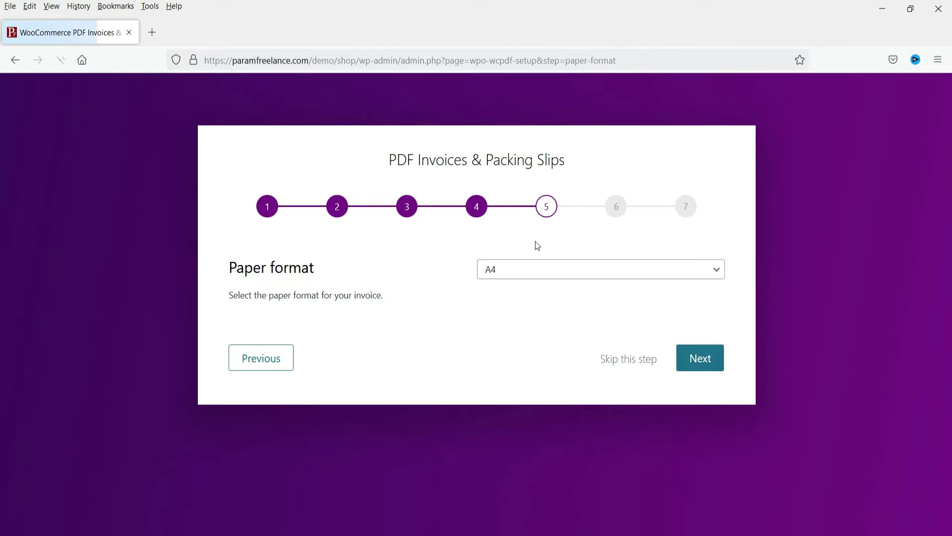
click(704, 358)
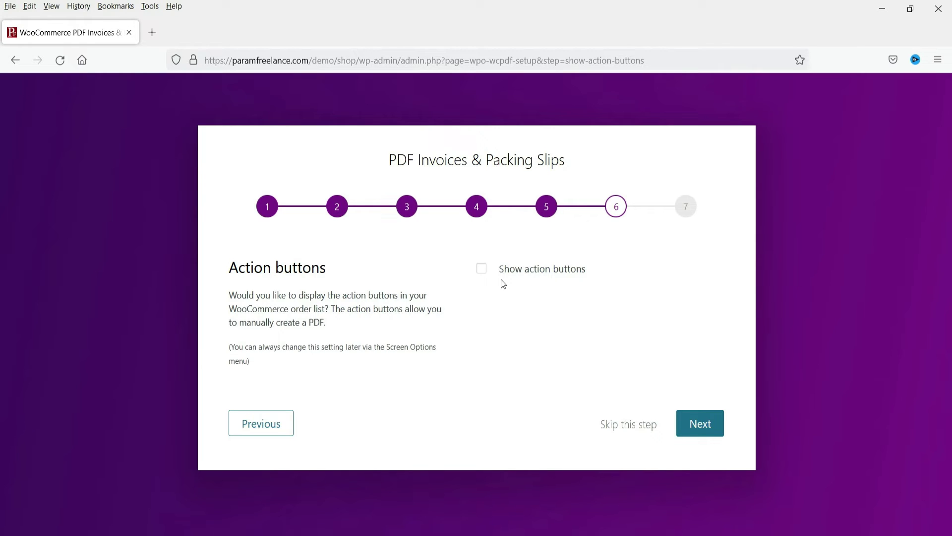
click(482, 271)
click(706, 425)
click(697, 407)
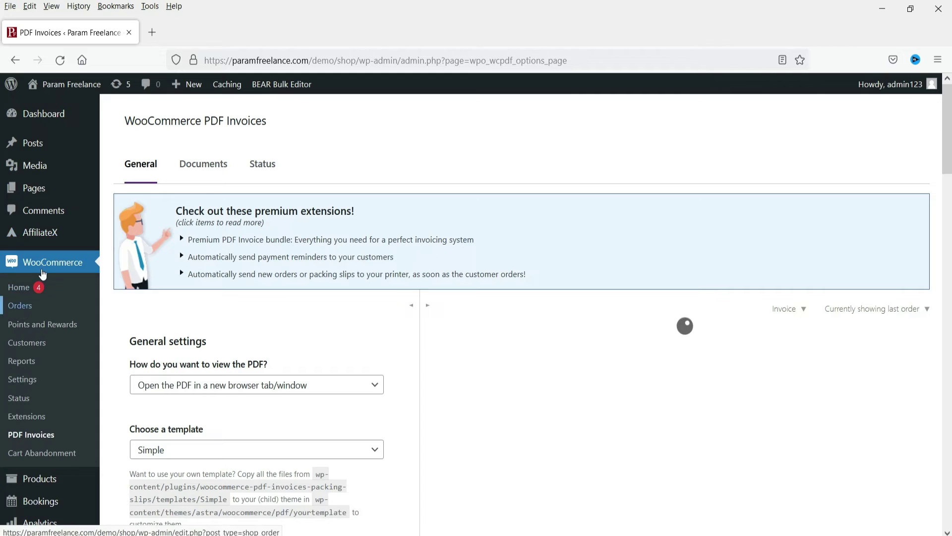
- Generate the PDF invoice for the ₹297.00 order from WooCommerce Orders, then return to the orders tab
click(20, 305)
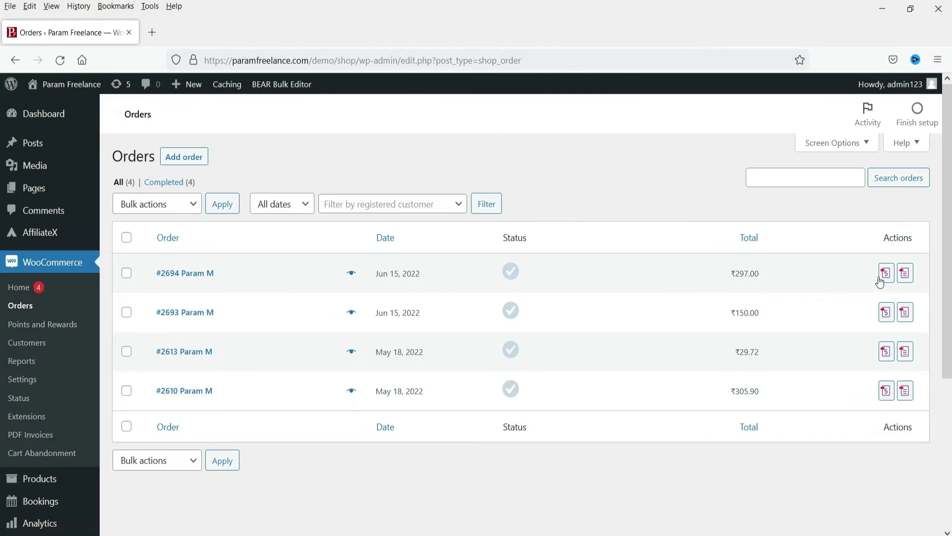
click(885, 275)
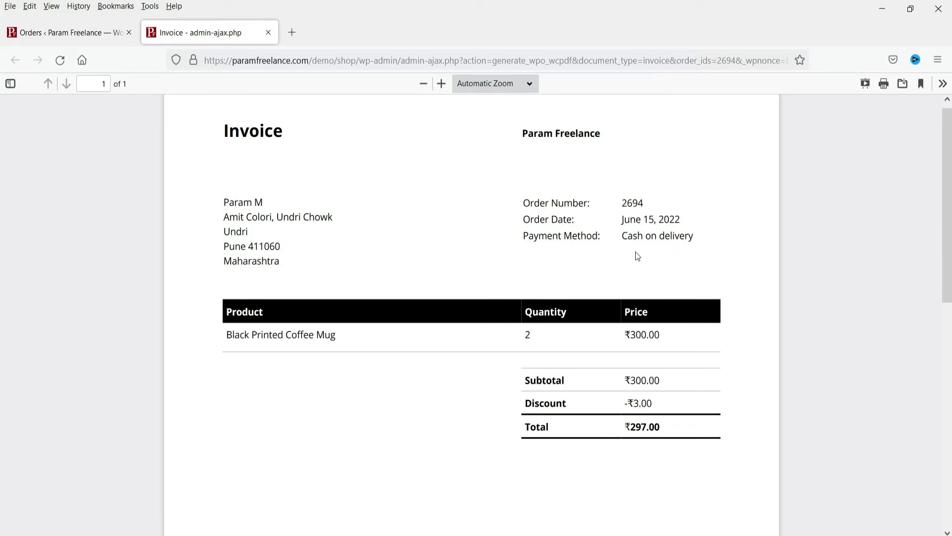
scroll(595, 248, down, 4)
scroll(570, 243, up, 4)
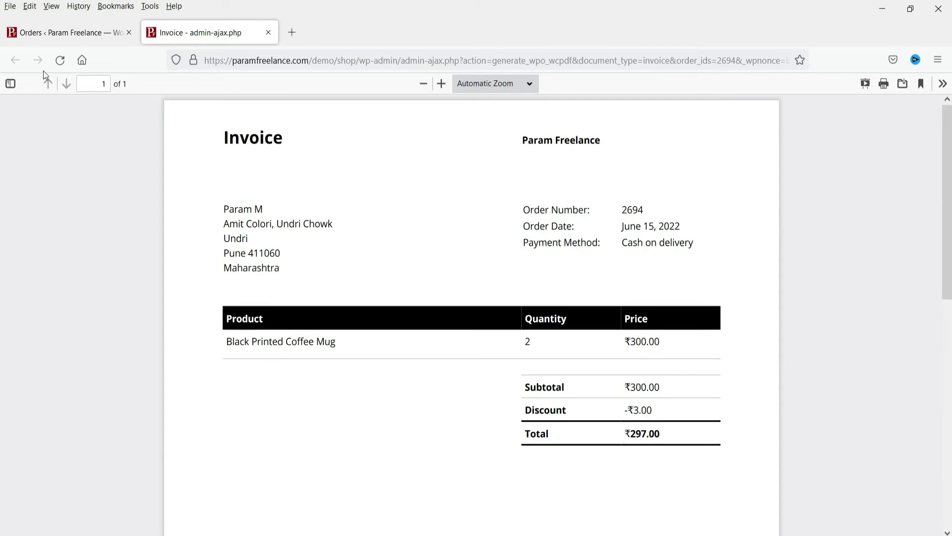
click(59, 32)
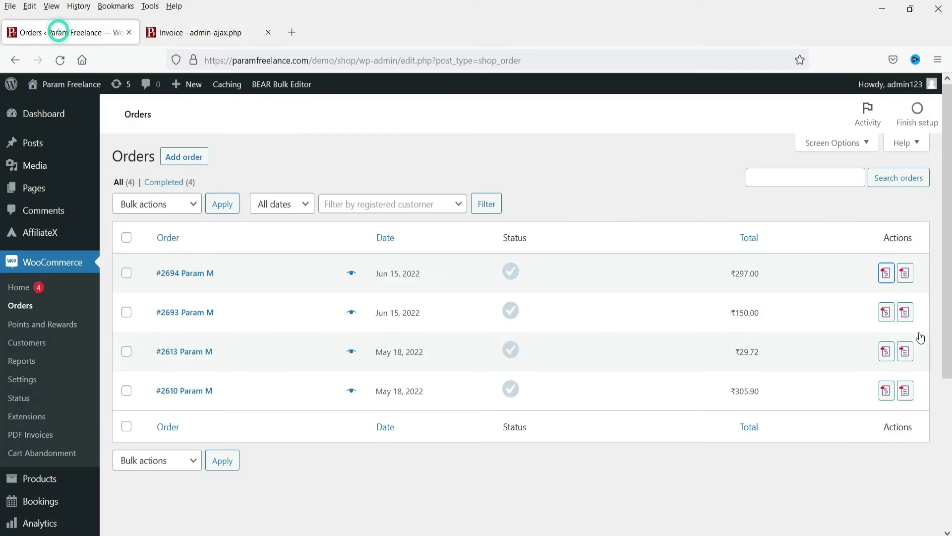
- Generate the ₹297.00 order's packing slip, then close the packing slip and invoice PDF tabs
click(906, 279)
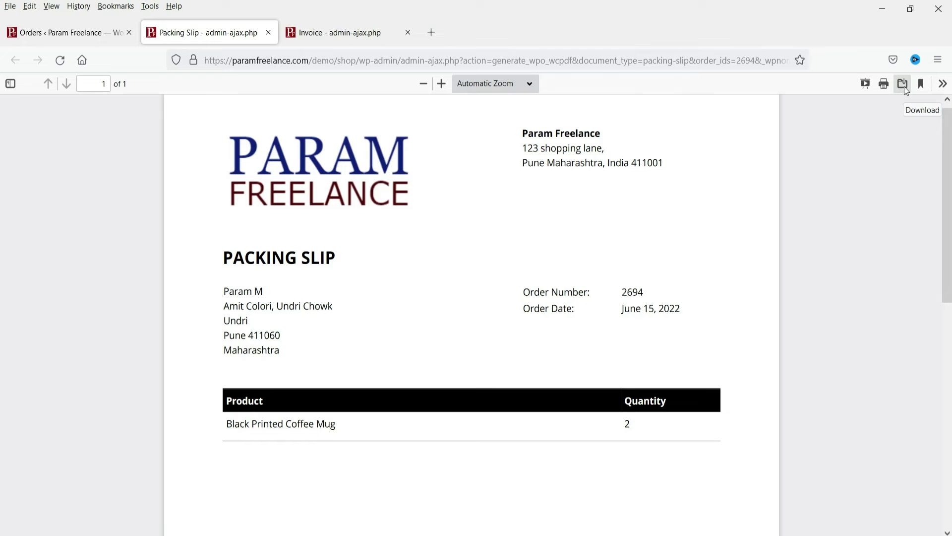
click(271, 36)
click(270, 35)
scroll(277, 433, down, 3)
scroll(278, 434, up, 3)
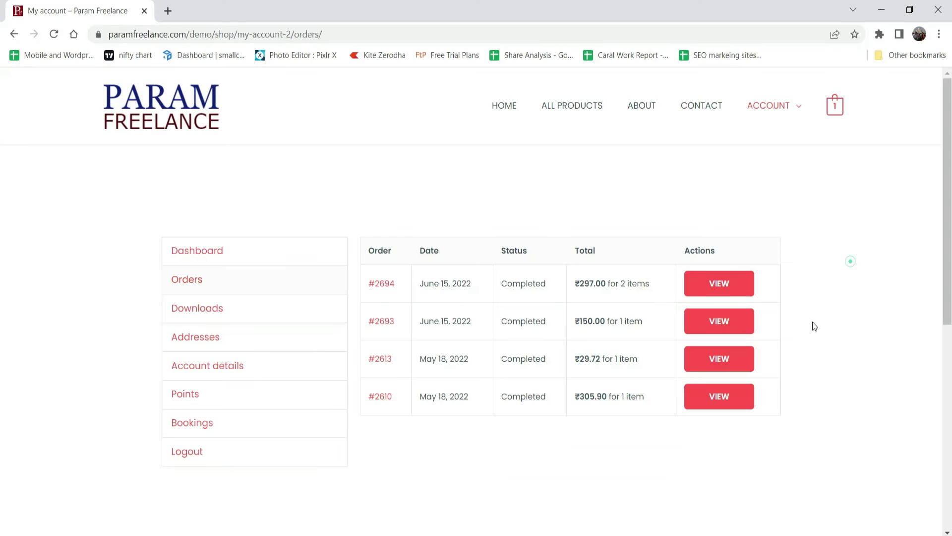
- Reload My Account orders, view the ₹297.00 order's invoice, close it, and return to Firefox
click(54, 34)
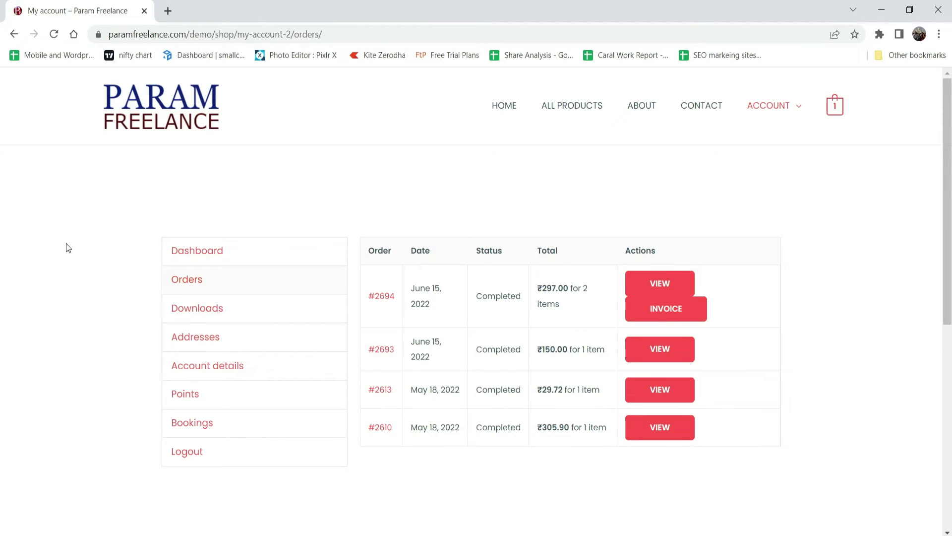
click(667, 315)
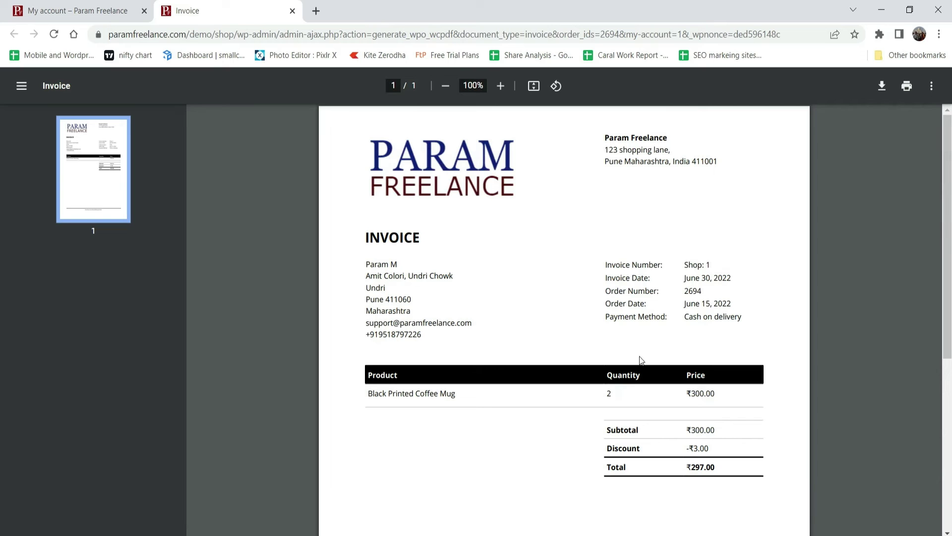
click(292, 11)
key(alt+Tab)
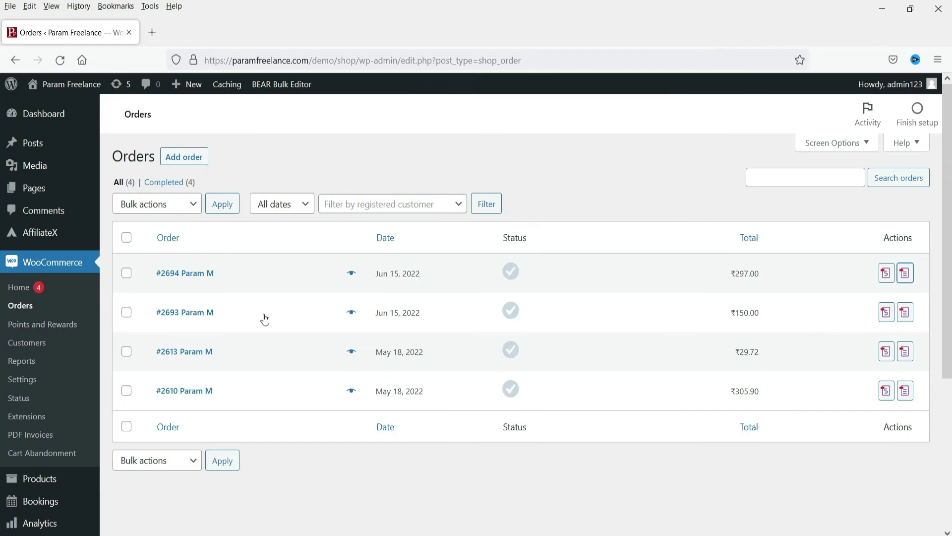
- Generate the ₹150.00 order's invoice and reload the customer's My Account orders page
click(886, 313)
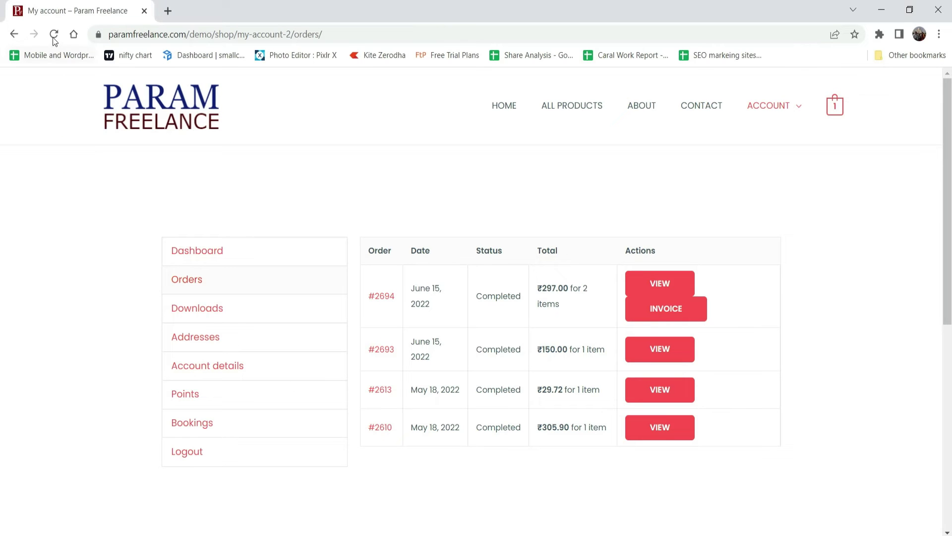
click(54, 38)
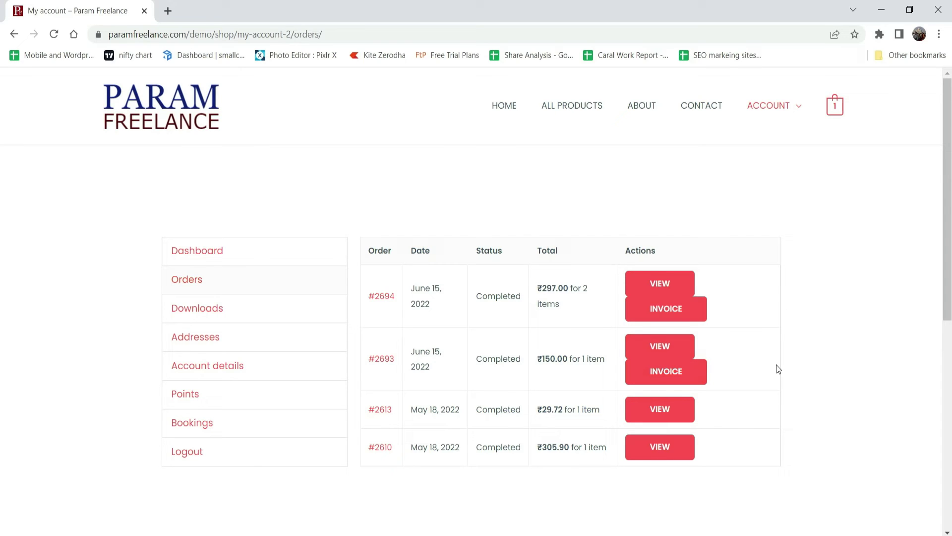
- Add Eye Shadow to the cart from the shop listing
click(576, 107)
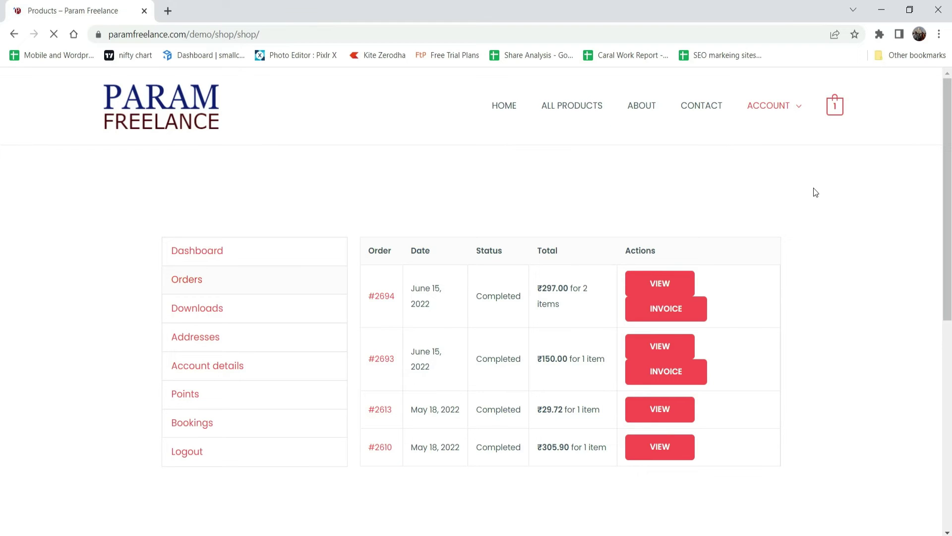
scroll(815, 191, down, 5)
scroll(813, 189, down, 7)
click(695, 221)
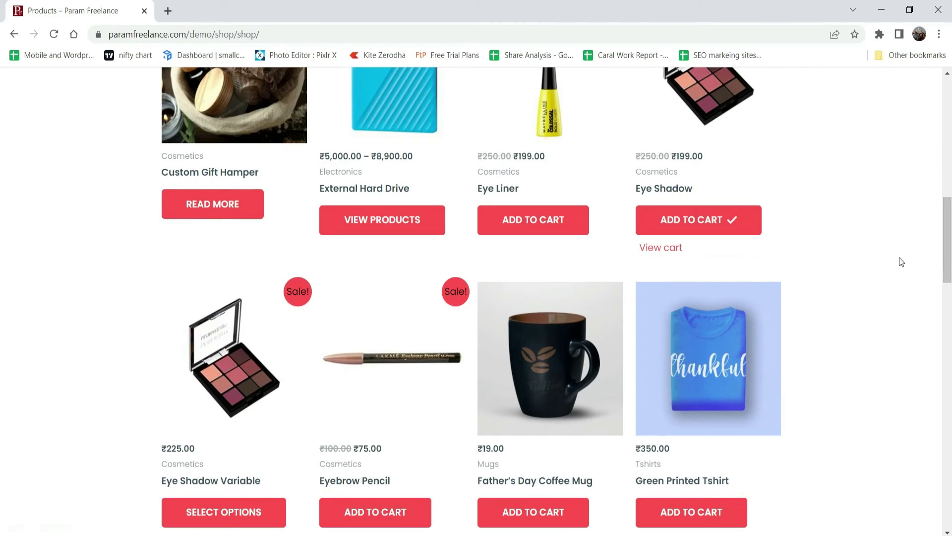
click(674, 249)
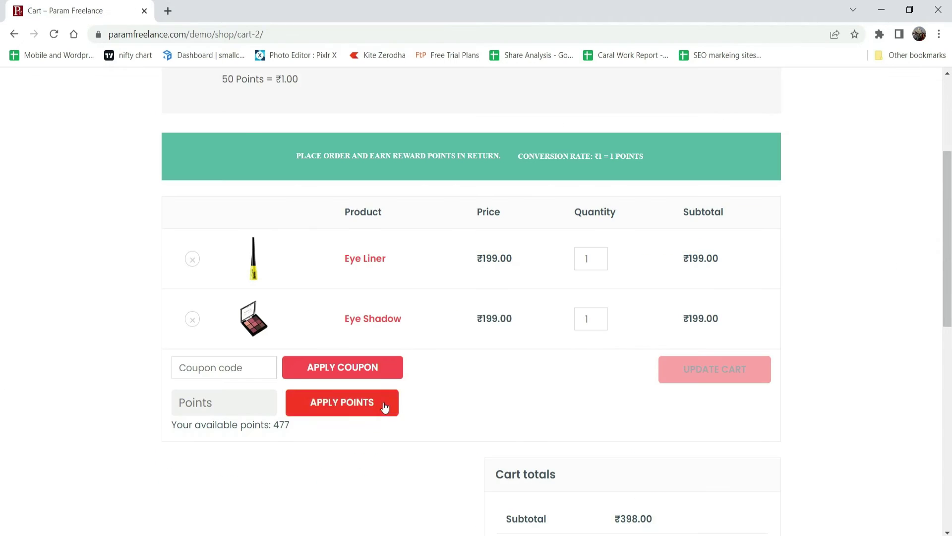
- Check out the ₹398.00 cart and place the order with cash on delivery
scroll(384, 408, down, 4)
click(658, 412)
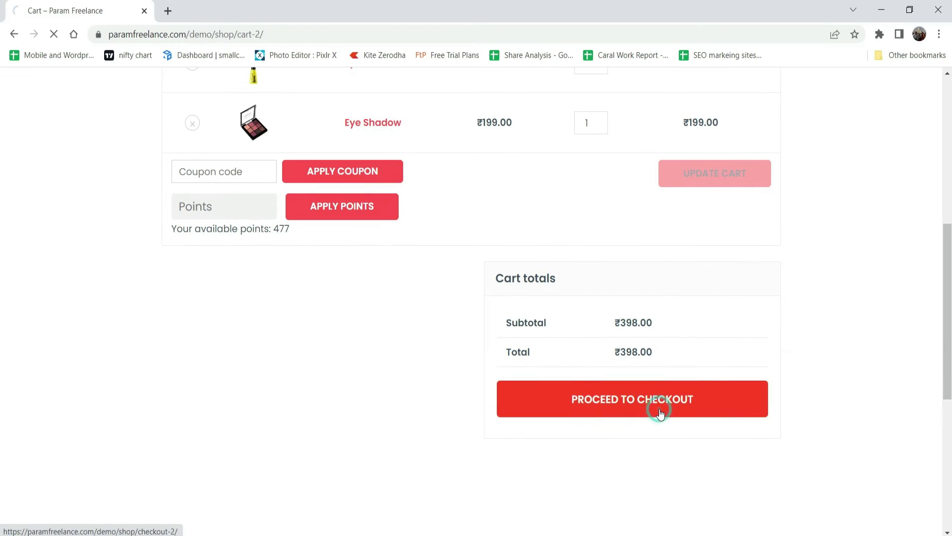
scroll(903, 222, down, 5)
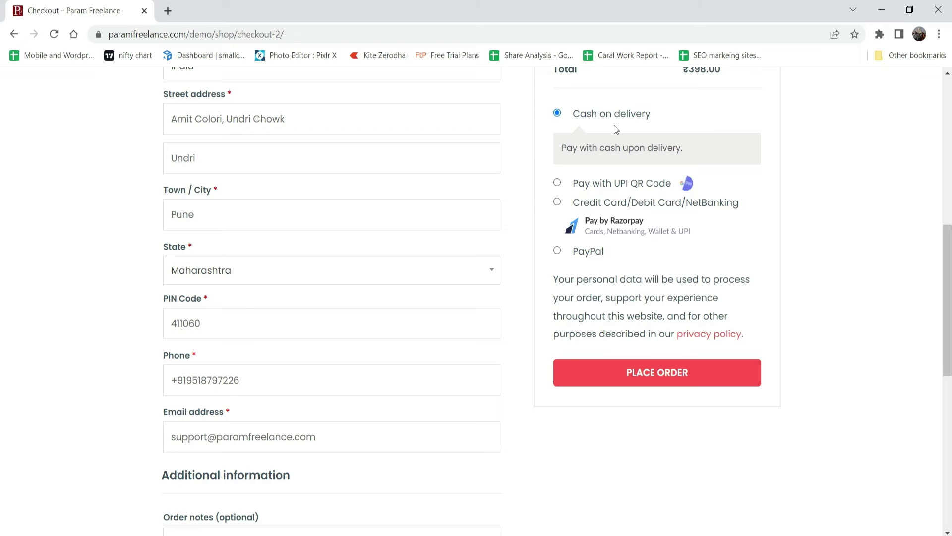
click(665, 381)
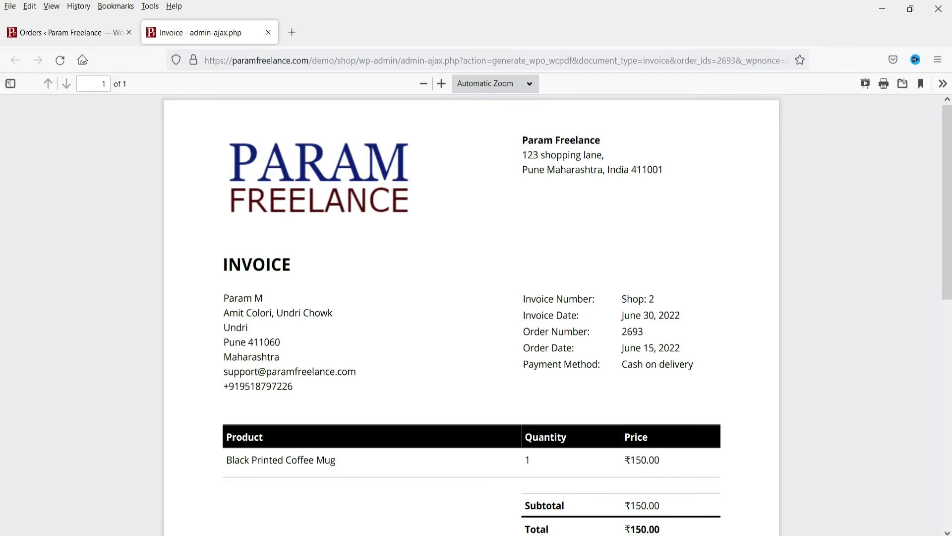
- Refresh the admin orders list, open order #2696 (₹398.00), and set its status to Completed
click(67, 32)
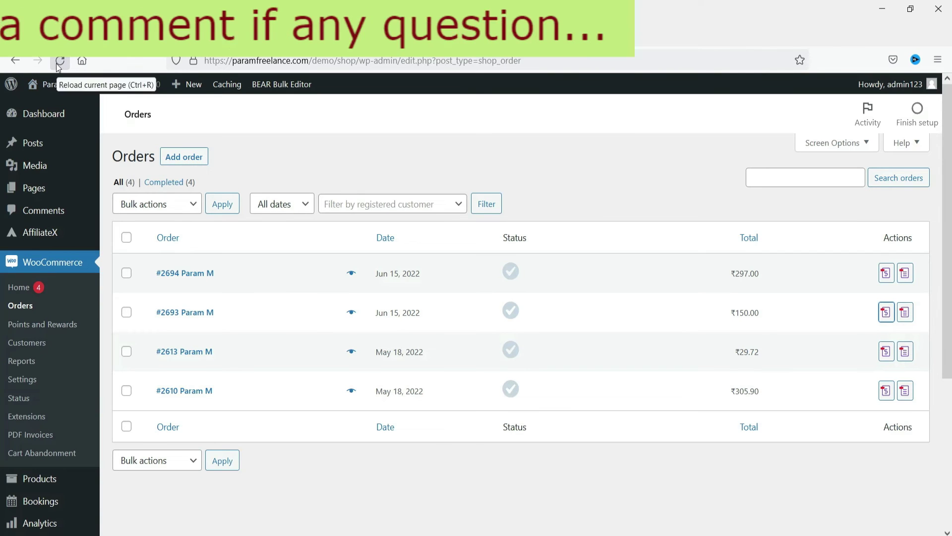
click(56, 63)
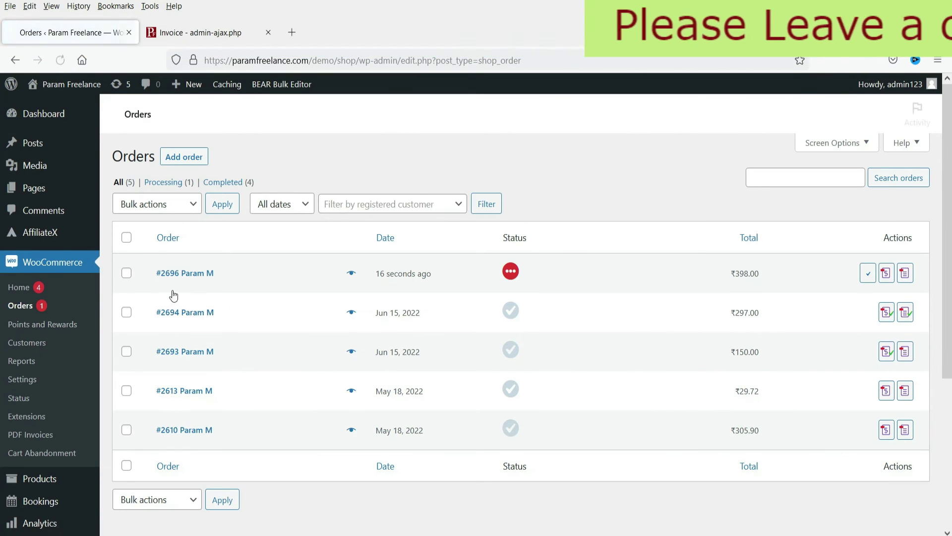
click(192, 273)
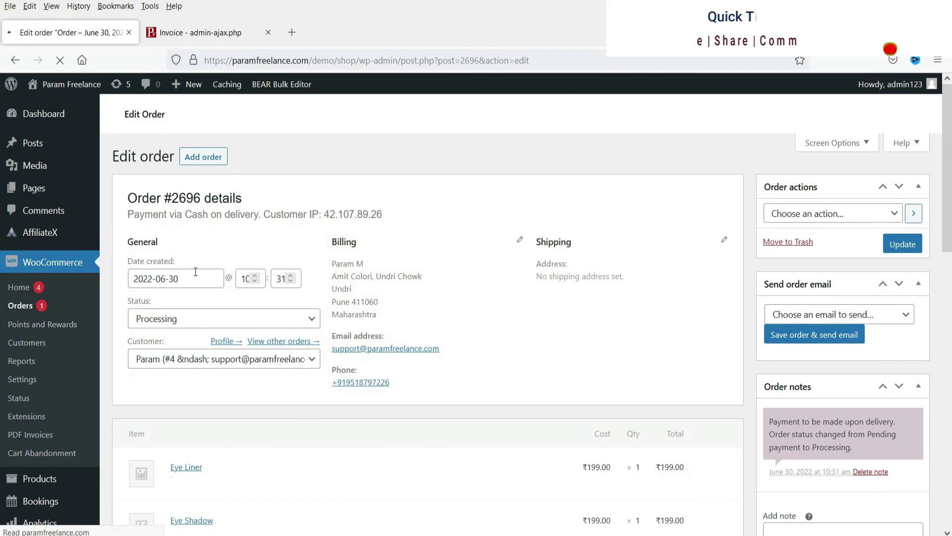
click(206, 322)
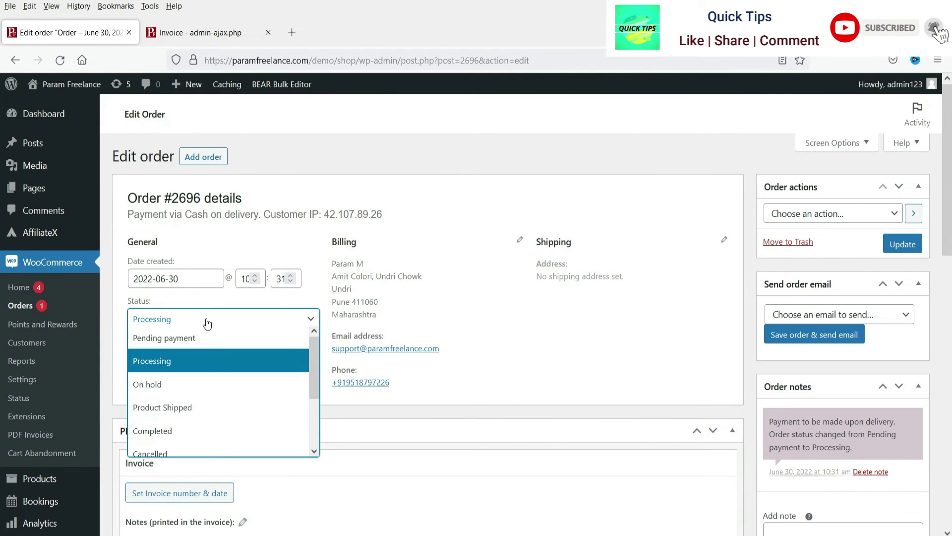
click(212, 430)
scroll(497, 308, down, 2)
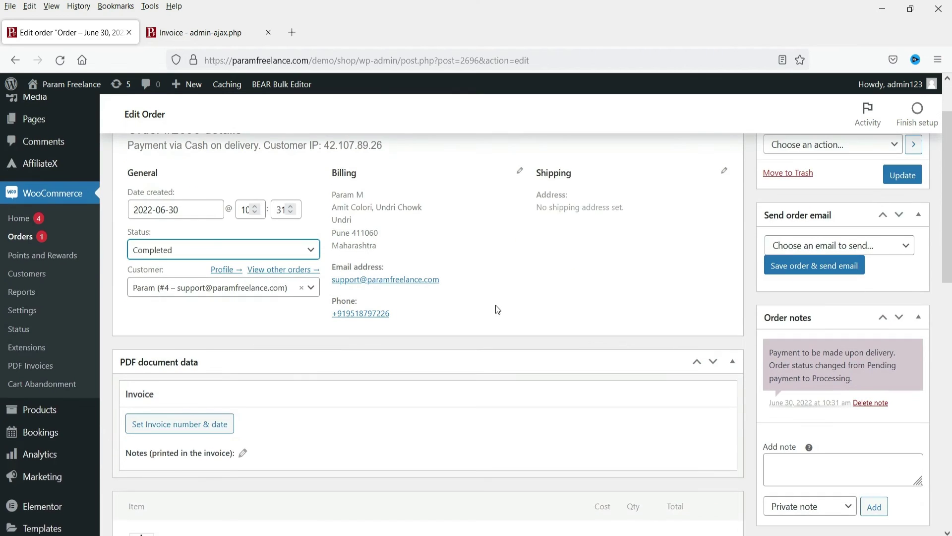
scroll(496, 308, down, 5)
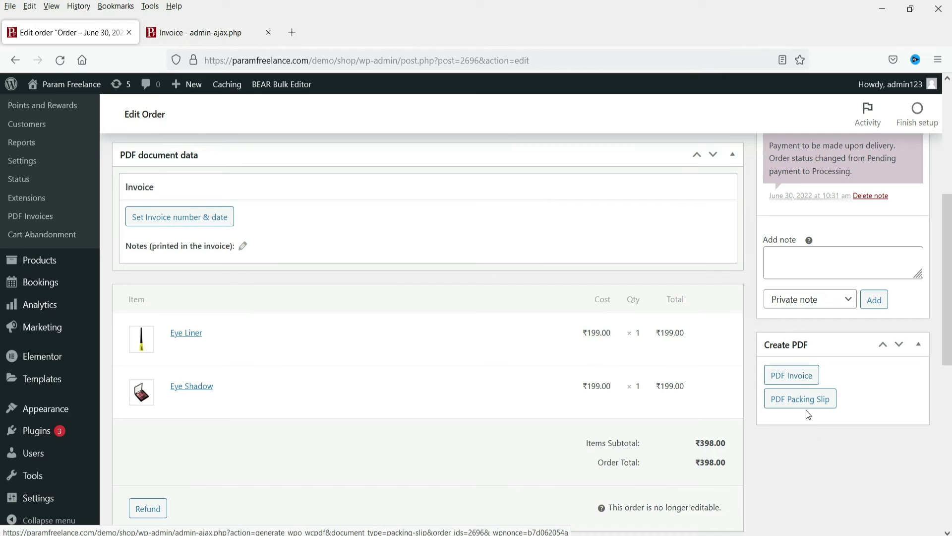
scroll(834, 376, up, 7)
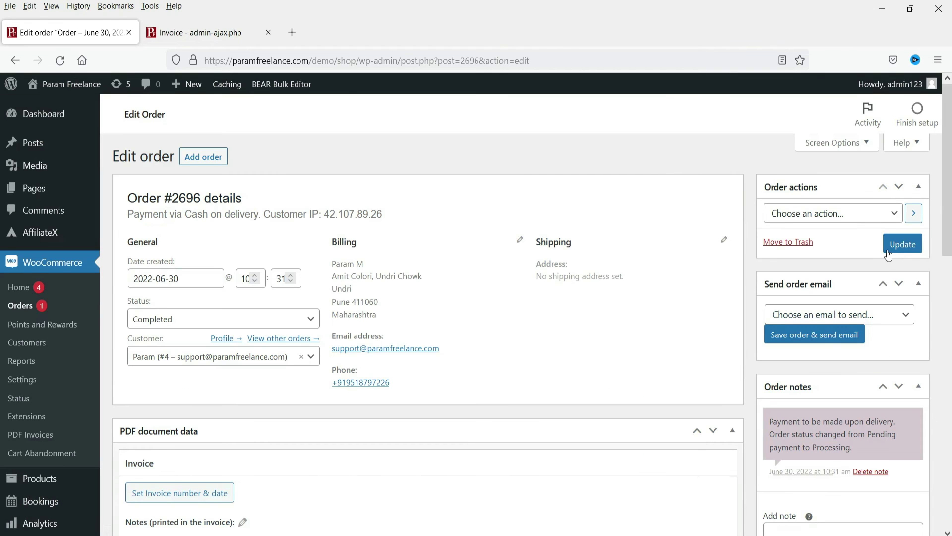
scroll(890, 267, down, 7)
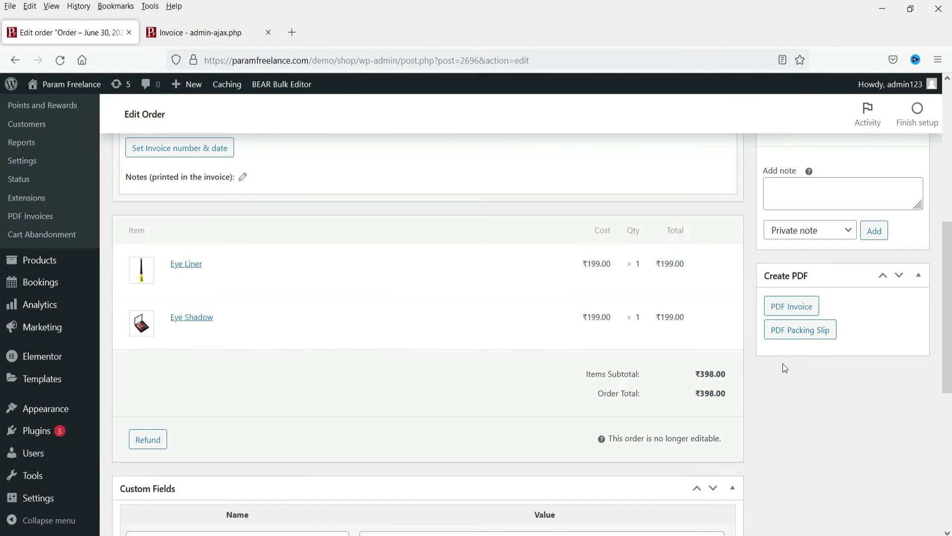
- Generate order #2696's packing slip, then close the packing slip and invoice PDF tabs
click(800, 330)
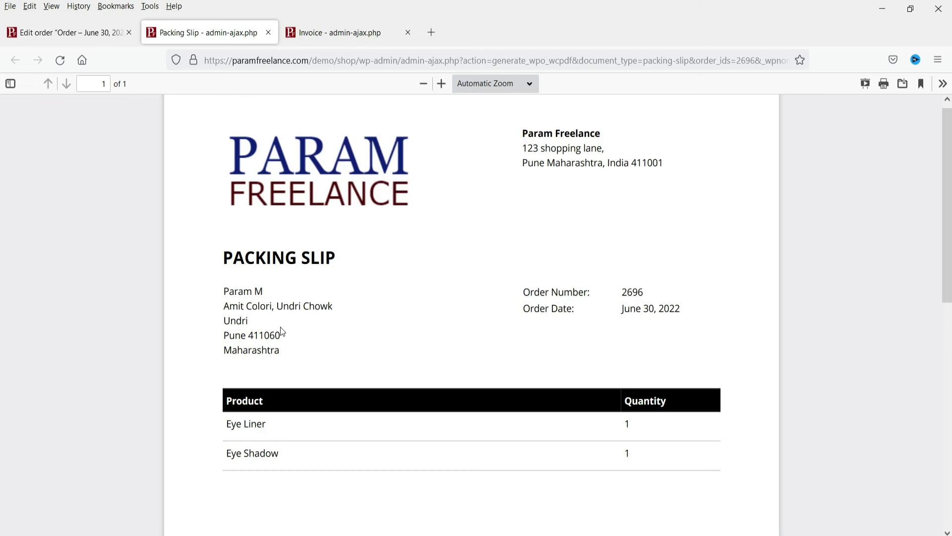
scroll(623, 222, down, 3)
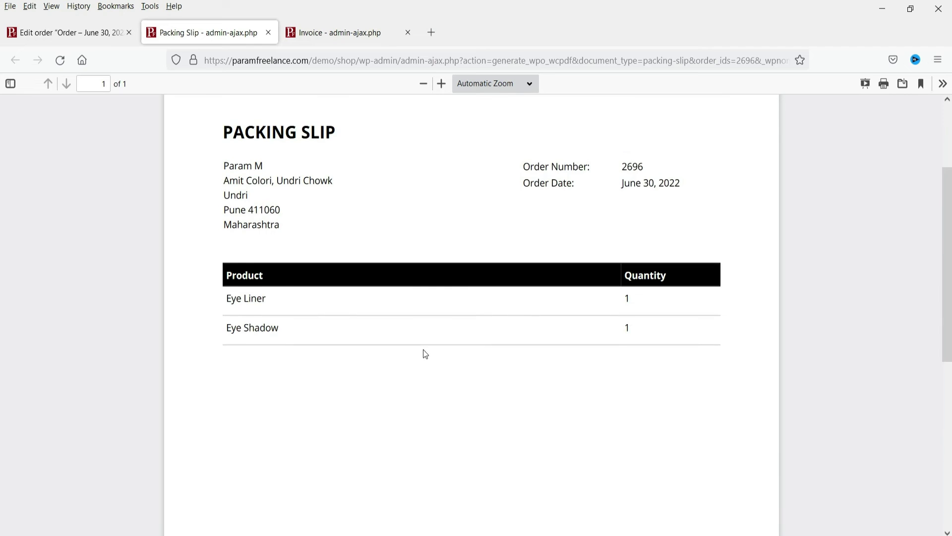
scroll(333, 218, up, 3)
click(268, 33)
click(269, 32)
- Save the order as Completed and return to the Orders list
scroll(879, 342, up, 8)
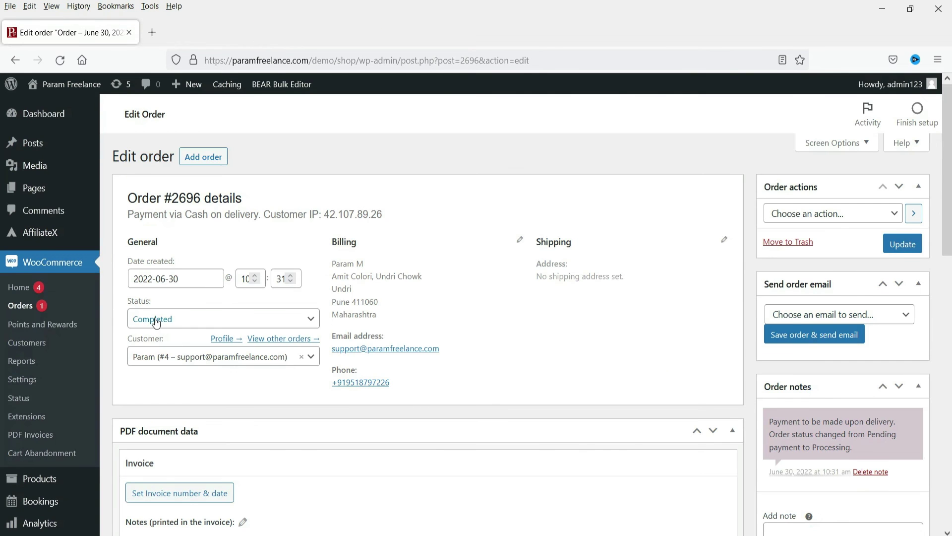
click(899, 246)
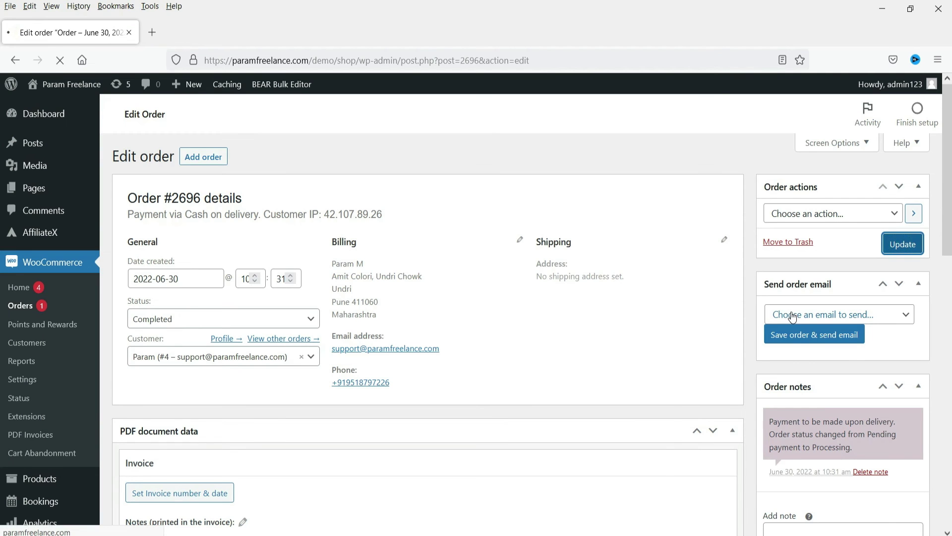
click(19, 306)
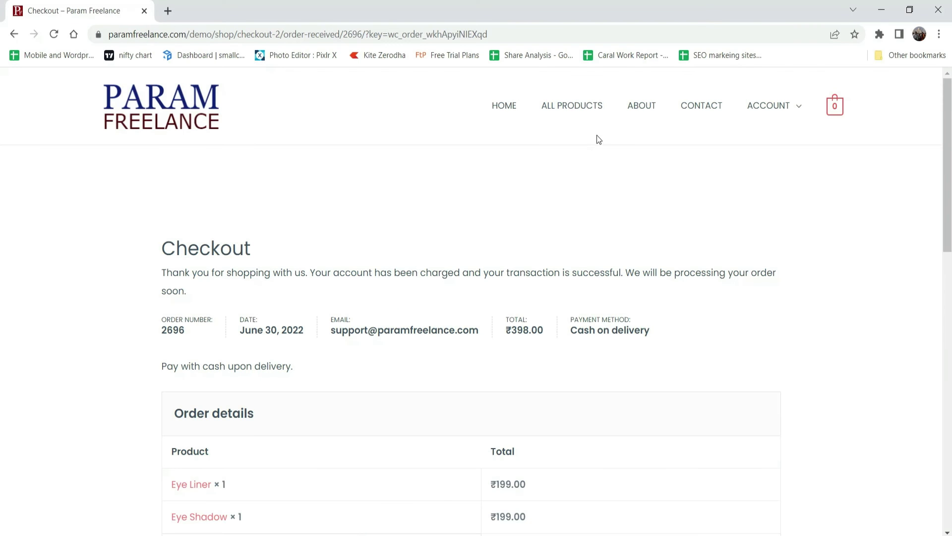
- Open the Shop: 3 invoice for order #2696 (₹398.00) from My Account Orders, then close it
mouse_move(768, 105)
click(768, 141)
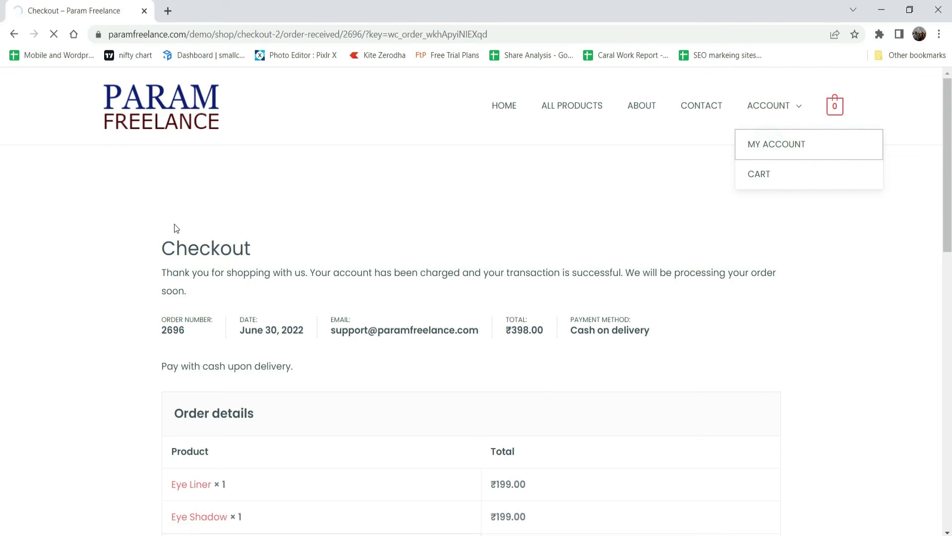
click(185, 281)
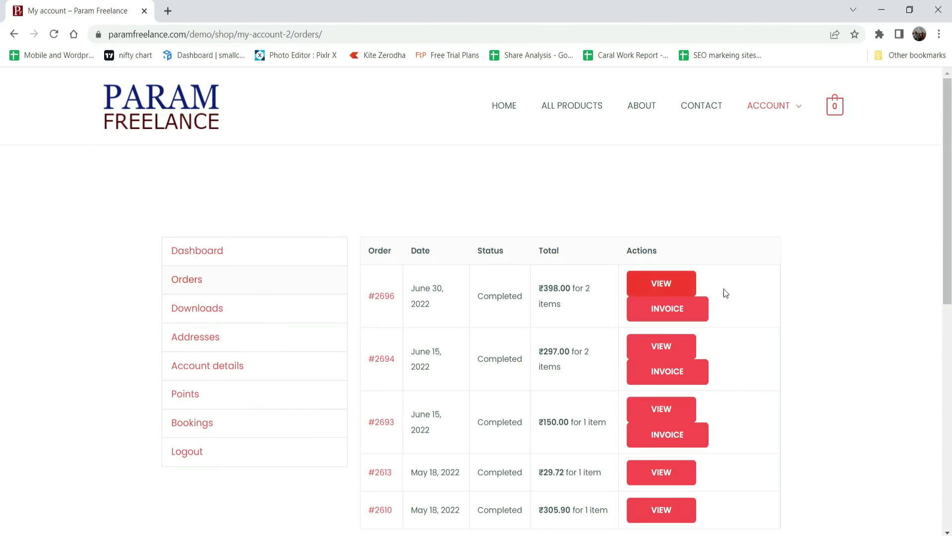
click(663, 311)
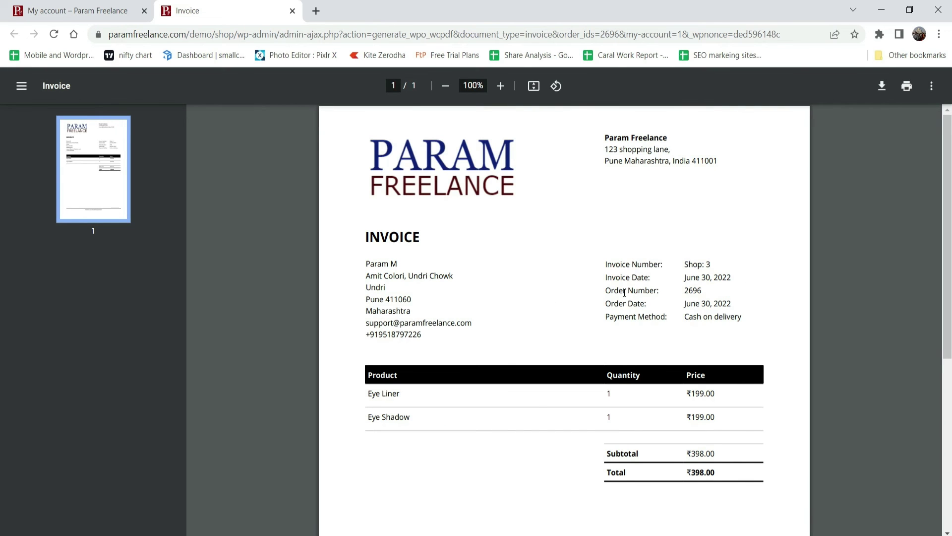
click(293, 11)
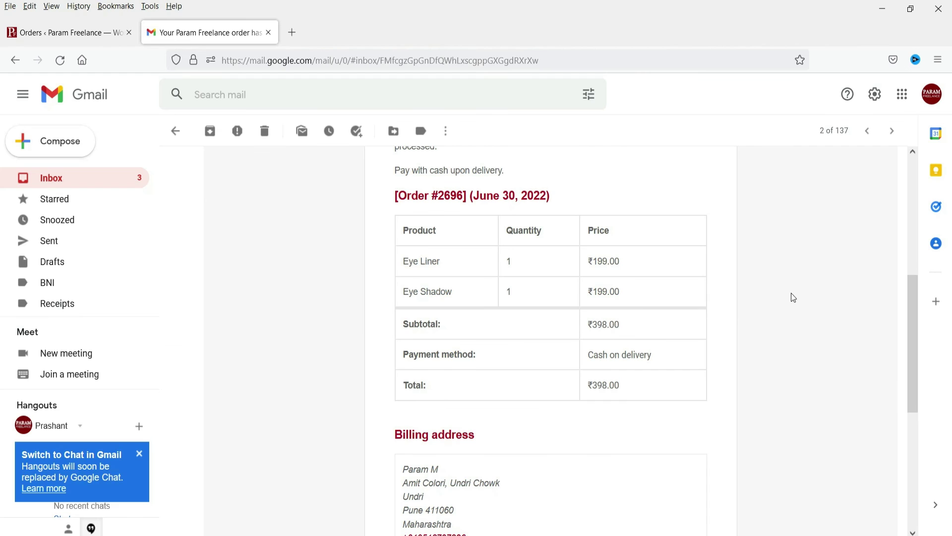
- Open the newer order #2696 completed email and scroll down to its attachment
scroll(791, 292, up, 3)
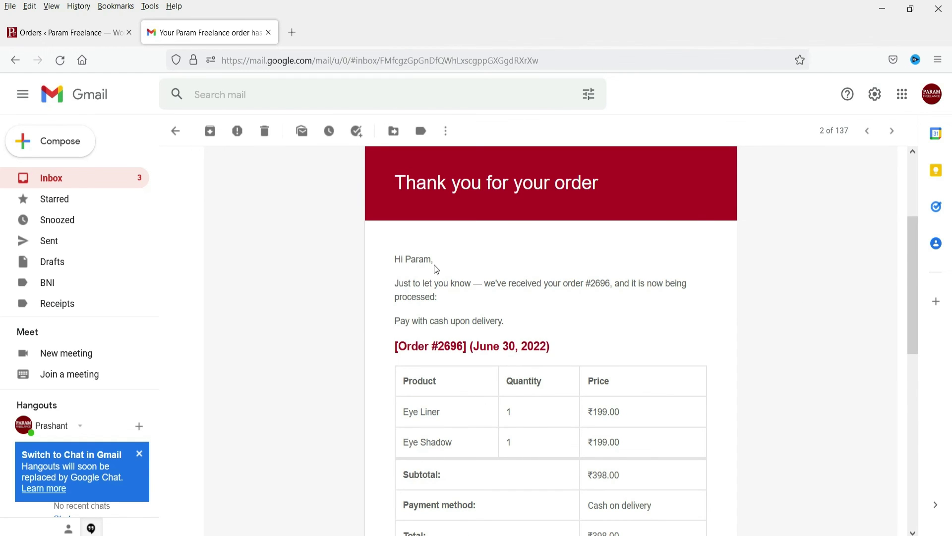
scroll(620, 275, down, 7)
scroll(419, 327, up, 2)
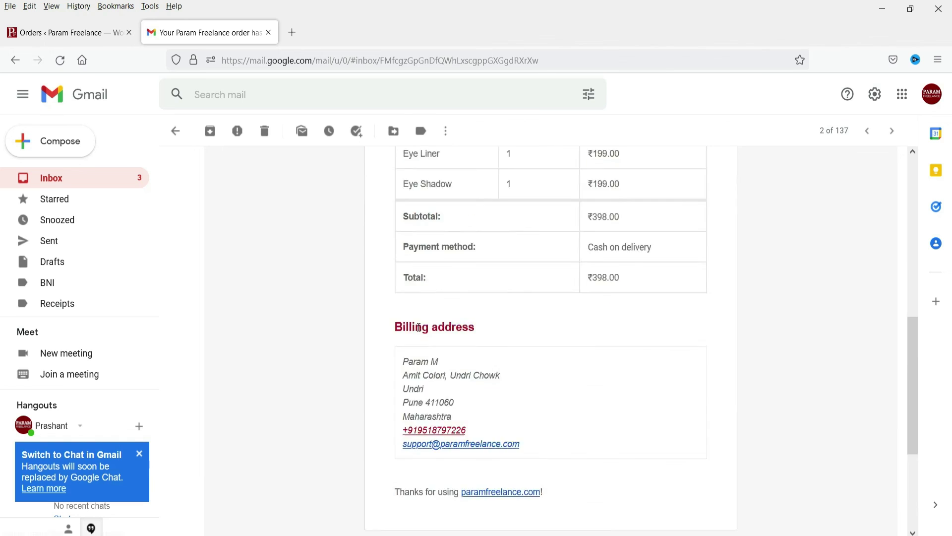
scroll(419, 327, up, 7)
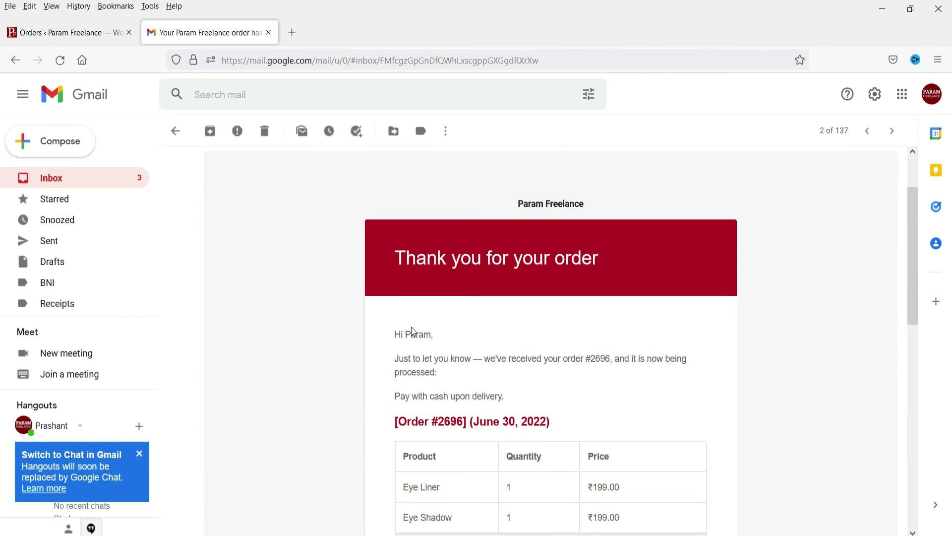
key(k)
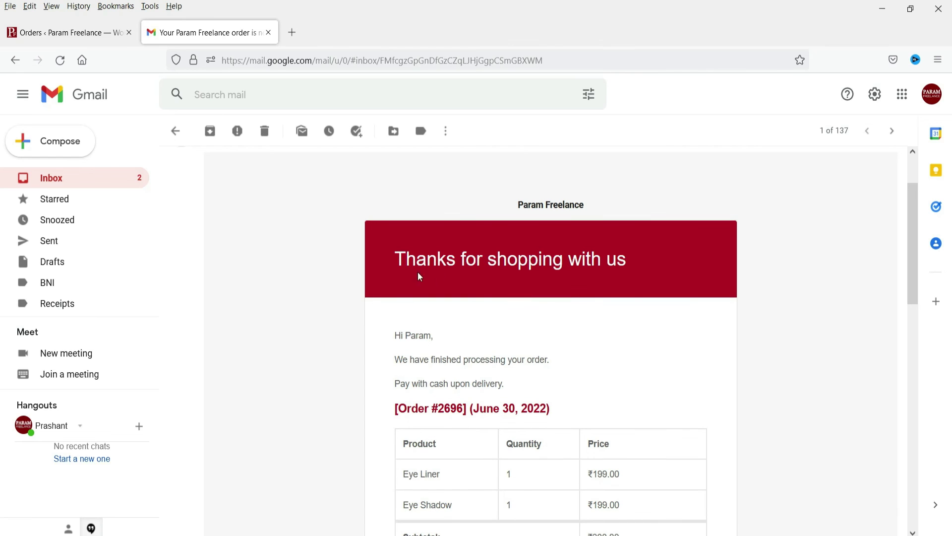
scroll(555, 277, down, 3)
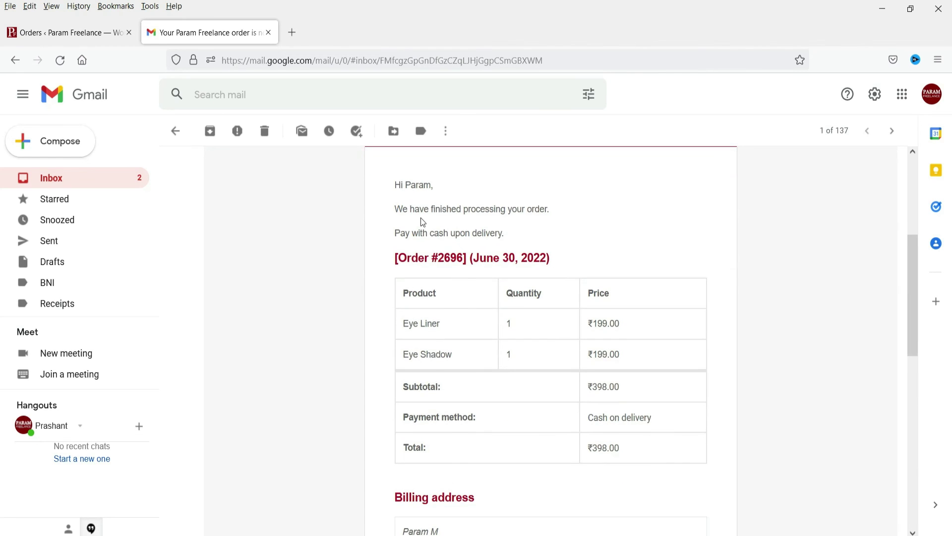
drag(411, 209, 520, 209)
click(568, 214)
scroll(468, 197, down, 2)
scroll(803, 254, down, 6)
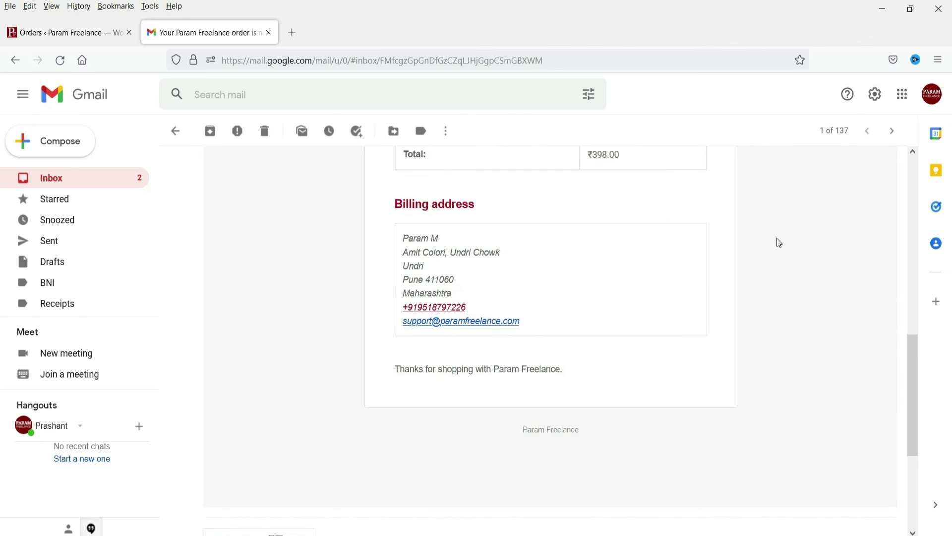
scroll(776, 235, down, 1)
- Preview the attached invoice-Shop-3.pdf totalling ₹398.00, then close the preview
mouse_move(263, 406)
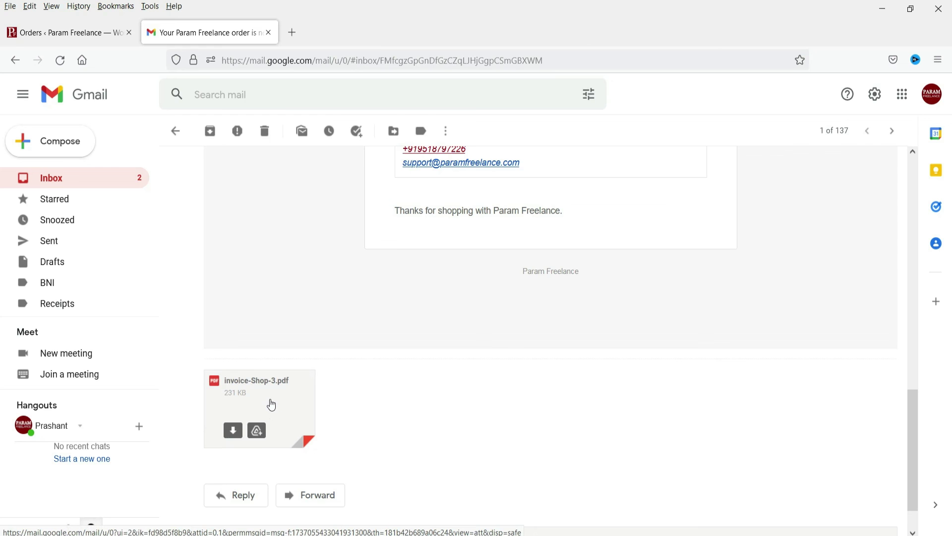
click(270, 402)
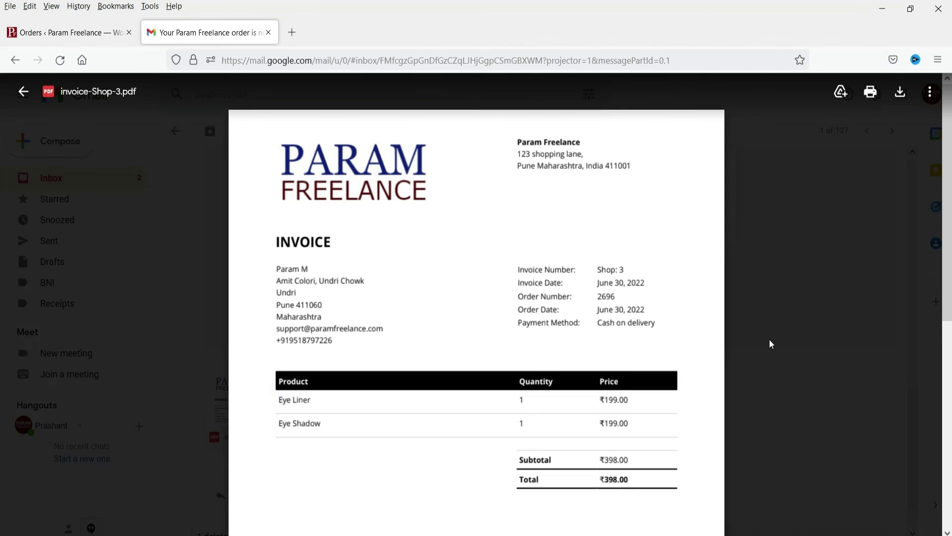
scroll(588, 294, down, 3)
scroll(587, 294, up, 3)
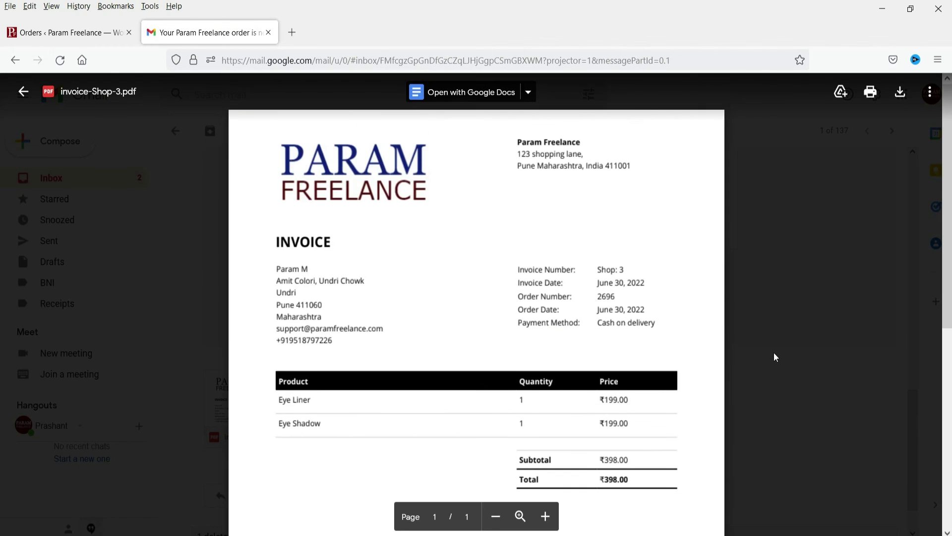
click(778, 354)
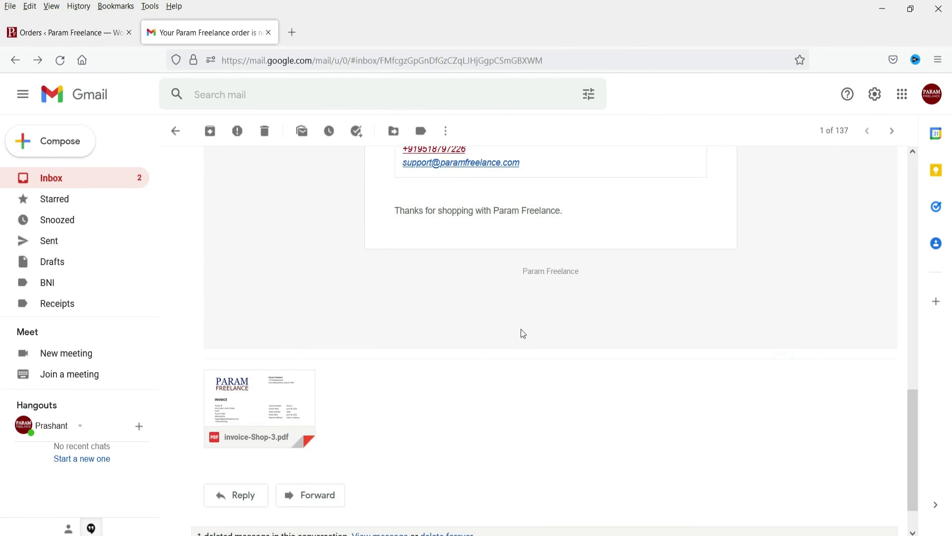